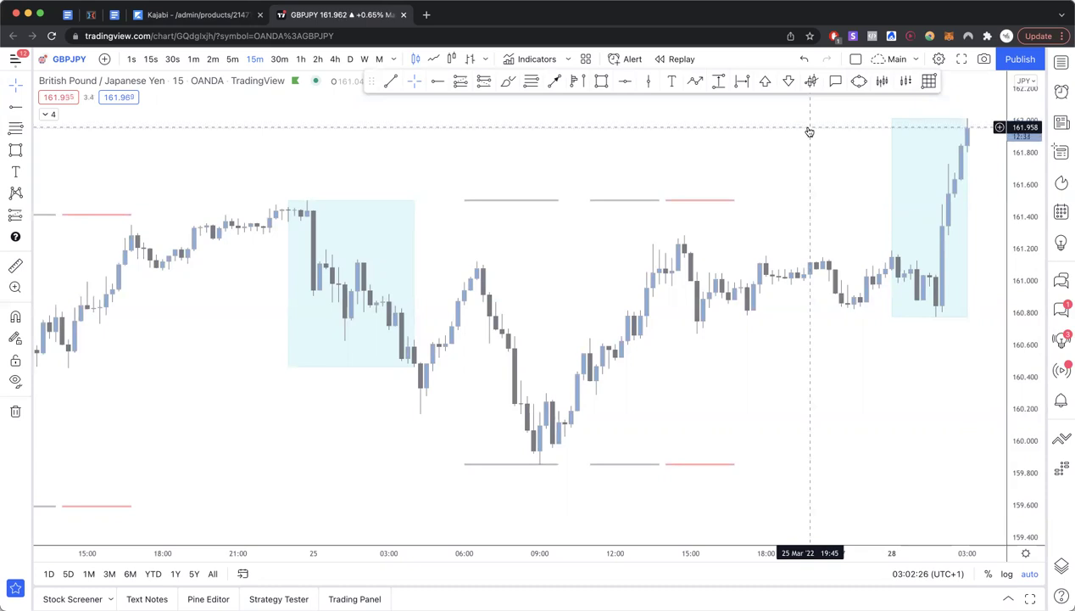
# Place a long position in the empty area after the latest candles, entry about 160.203, and raise its target to about 161.147.
pyautogui.moveTo(1016, 226); pyautogui.dragTo(1016, 245)
pyautogui.moveTo(821, 182); pyautogui.dragTo(811, 326)
pyautogui.scroll(-3, 812, 327)
pyautogui.scroll(-2, 813, 329)
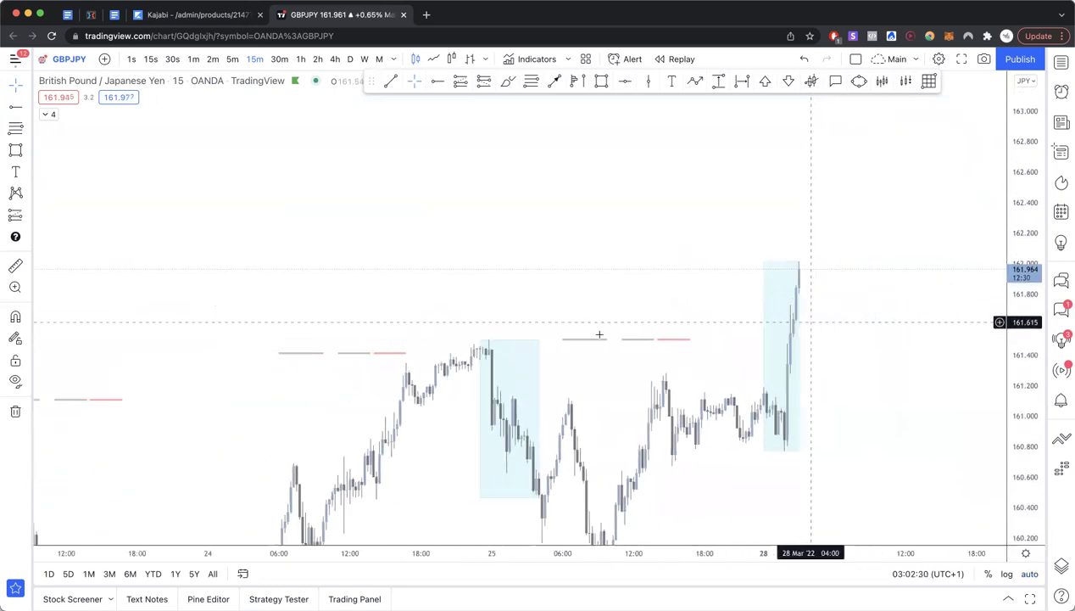
pyautogui.moveTo(592, 303); pyautogui.dragTo(593, 149)
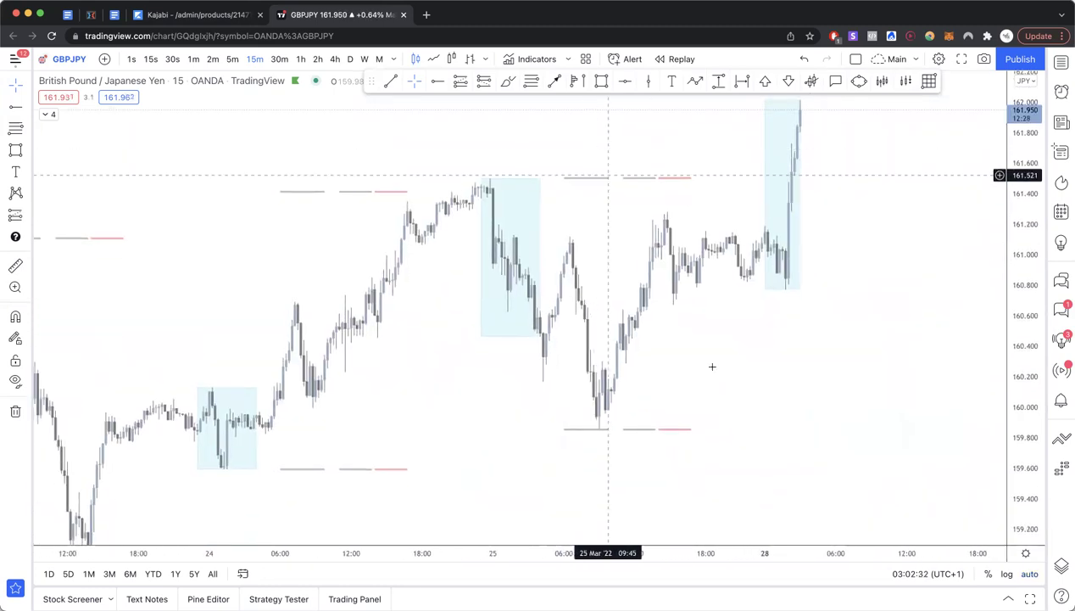
pyautogui.moveTo(712, 365); pyautogui.dragTo(402, 238)
pyautogui.click(460, 82)
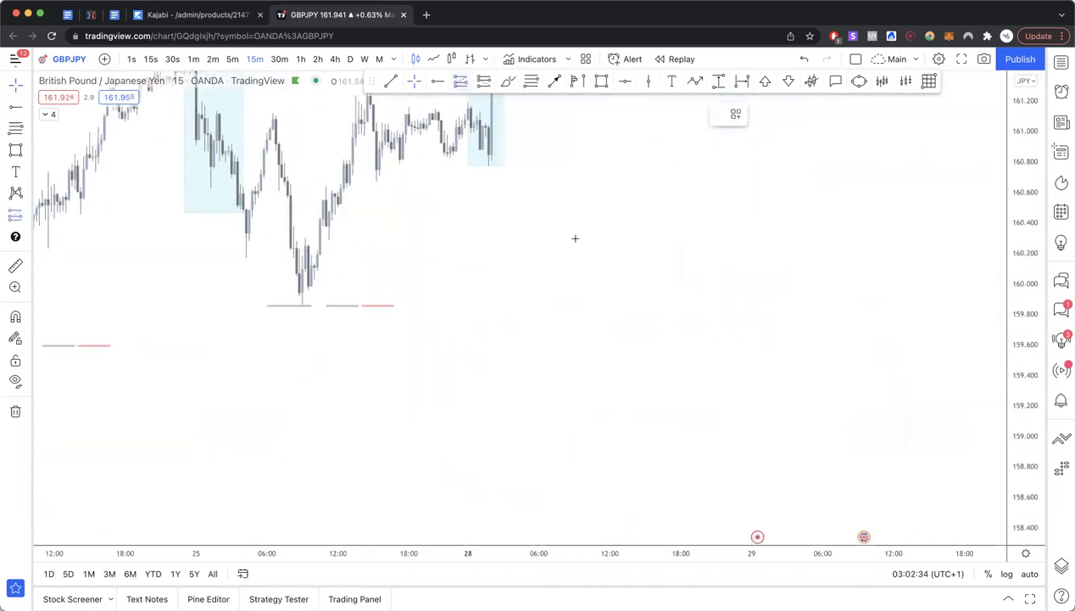
pyautogui.click(577, 252)
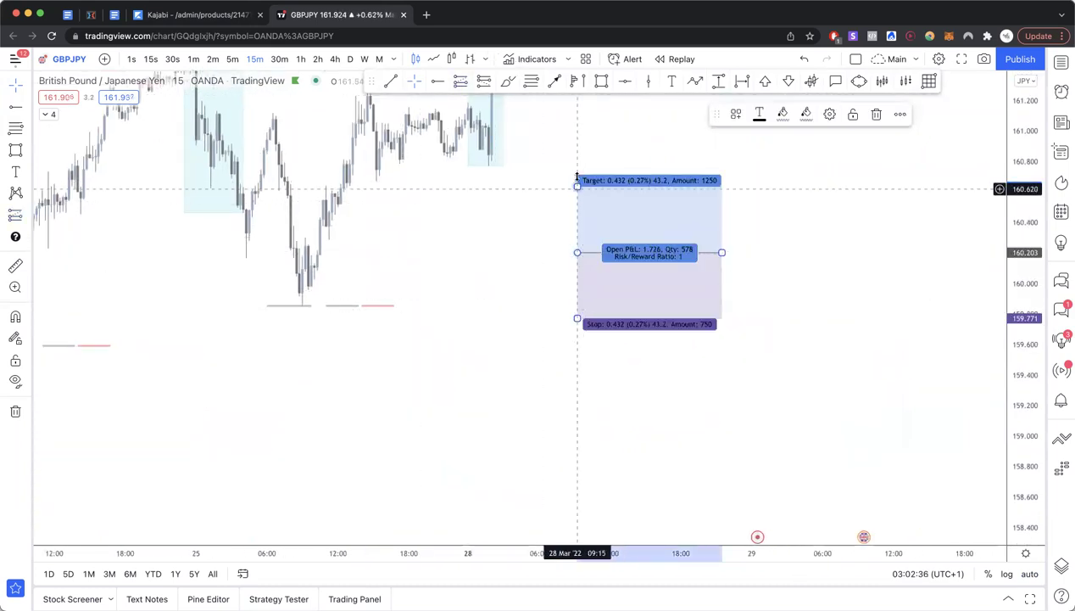
pyautogui.moveTo(576, 186); pyautogui.dragTo(577, 109)
pyautogui.click(751, 287)
# Tighten the long position's stop to about 159.903, 30 pips below the entry.
pyautogui.moveTo(751, 288); pyautogui.dragTo(692, 337)
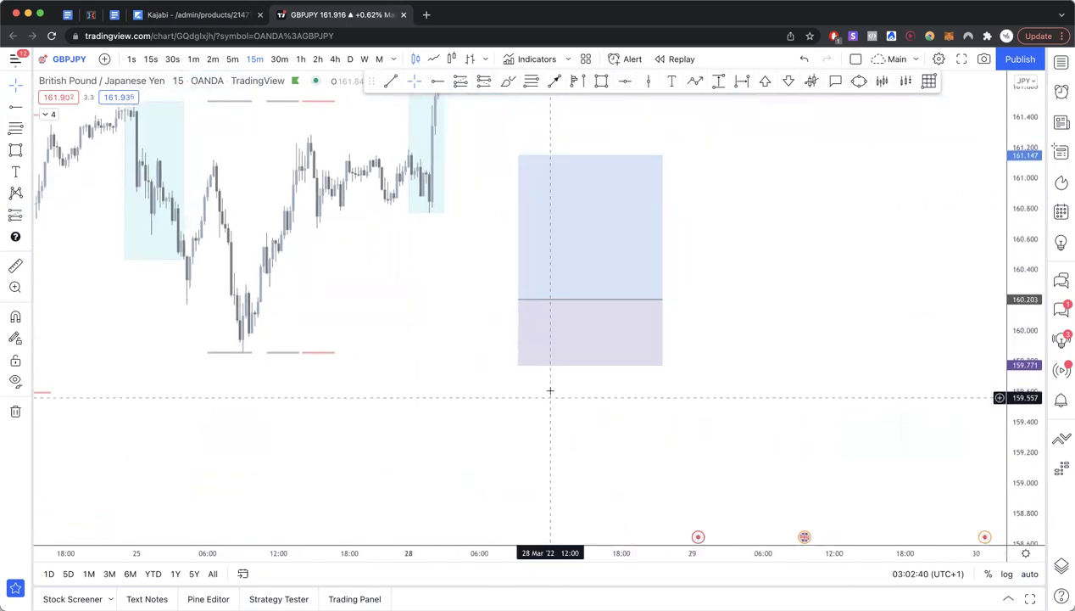
pyautogui.click(549, 330)
pyautogui.click(518, 368)
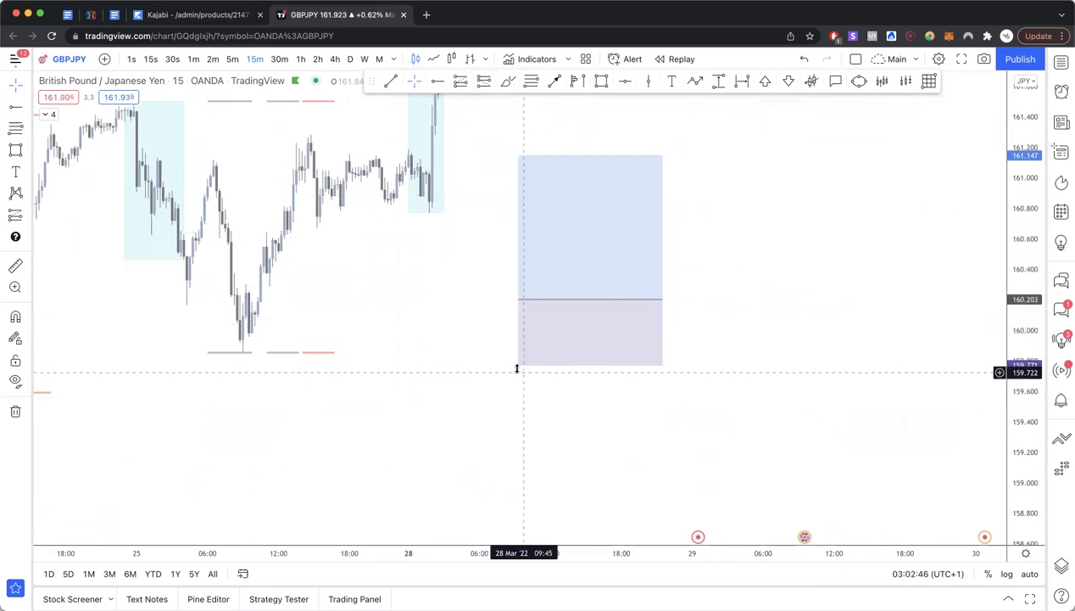
pyautogui.moveTo(518, 365)
pyautogui.mouseDown()
pyautogui.moveTo(529, 293)
pyautogui.moveTo(522, 345)
pyautogui.mouseUp()
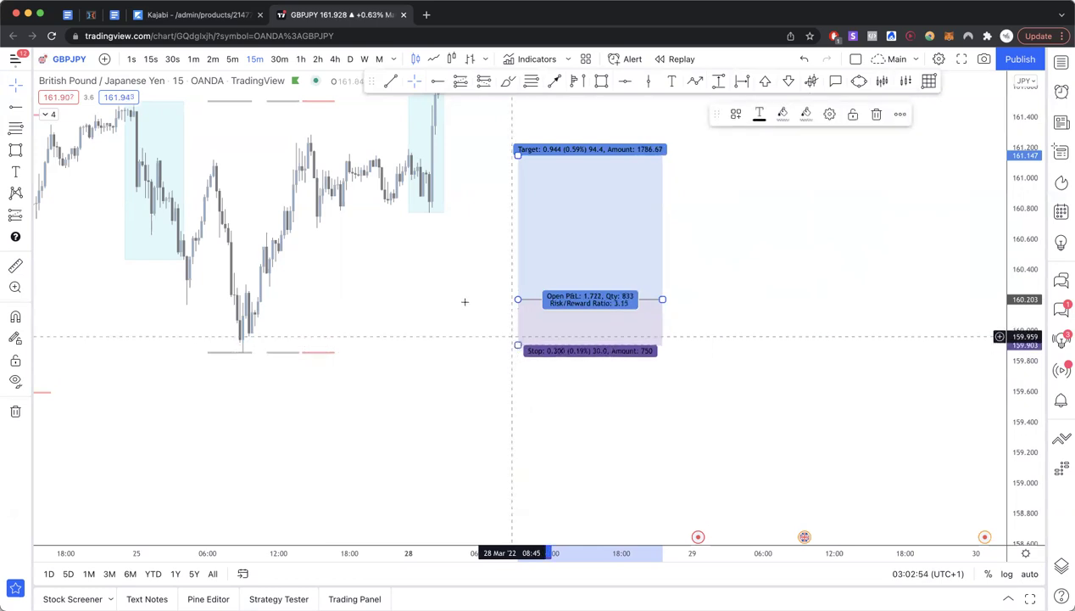
pyautogui.click(463, 300)
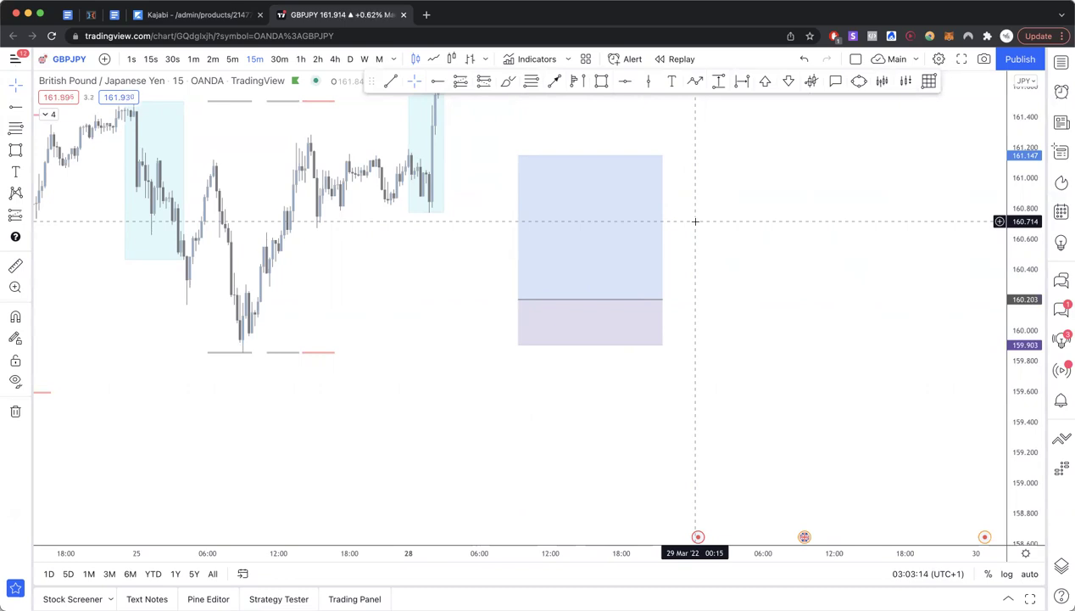
# Move the long position into the empty area above the current price, with its entry at about 162.725.
pyautogui.click(655, 283)
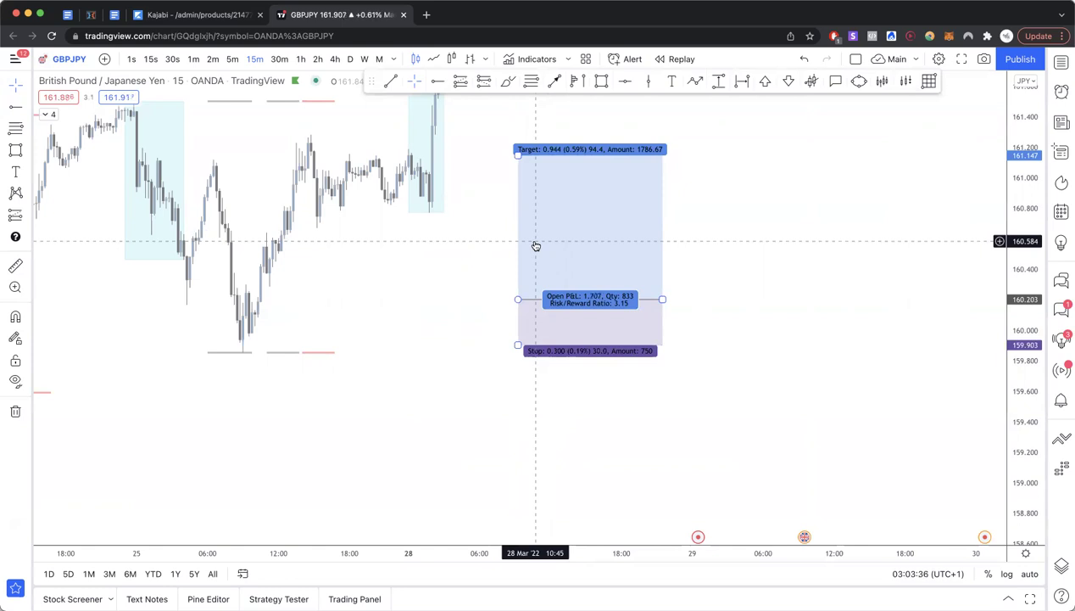
pyautogui.moveTo(724, 205); pyautogui.dragTo(632, 298)
pyautogui.moveTo(518, 319); pyautogui.dragTo(543, 140)
pyautogui.moveTo(712, 158); pyautogui.dragTo(714, 354)
pyautogui.moveTo(499, 377); pyautogui.dragTo(555, 175)
pyautogui.moveTo(402, 252); pyautogui.dragTo(506, 395)
# Draw a rising zigzag path with two pullbacks and a long final upward leg, before the long position.
pyautogui.click(695, 80)
pyautogui.click(204, 361)
pyautogui.click(226, 305)
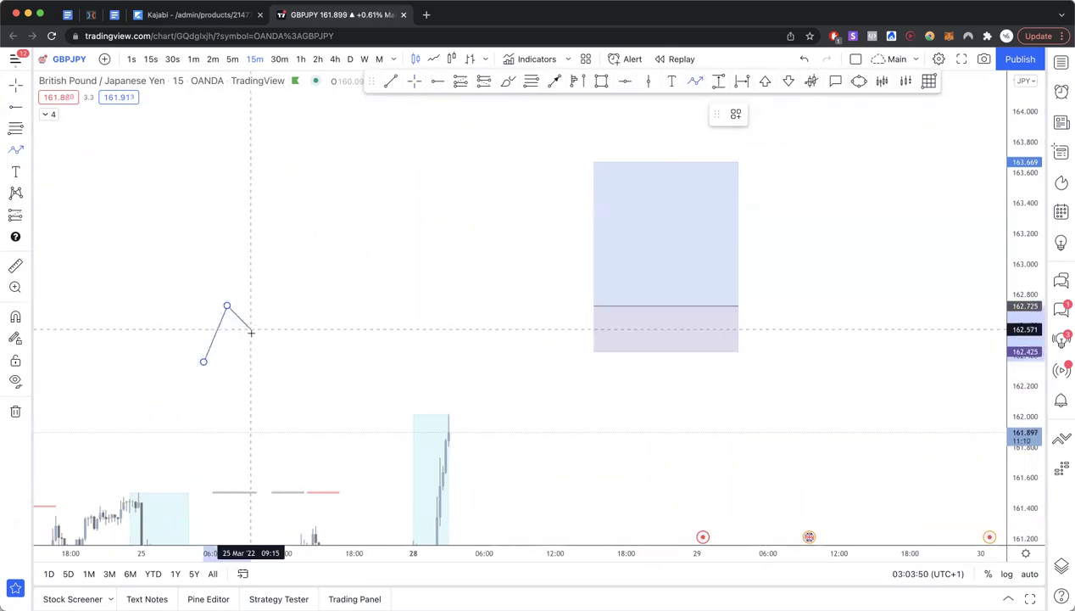
pyautogui.click(256, 337)
pyautogui.click(271, 269)
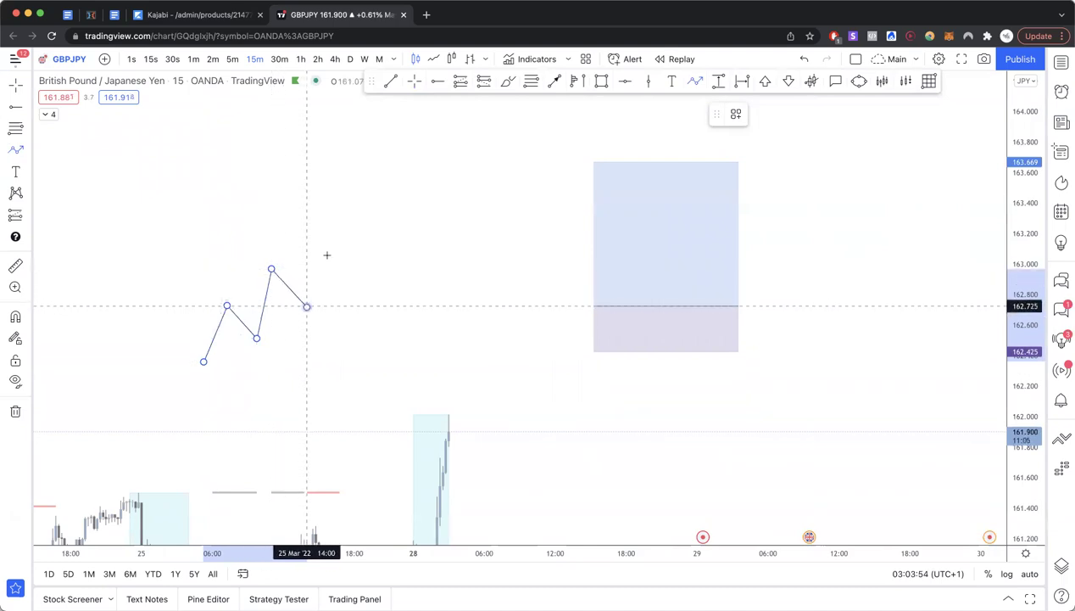
pyautogui.click(307, 306)
pyautogui.click(356, 161)
pyautogui.click(358, 137)
# Move the long position onto the start of the zigzag's final upward leg, with its entry at about 162.761.
pyautogui.moveTo(586, 294); pyautogui.dragTo(300, 289)
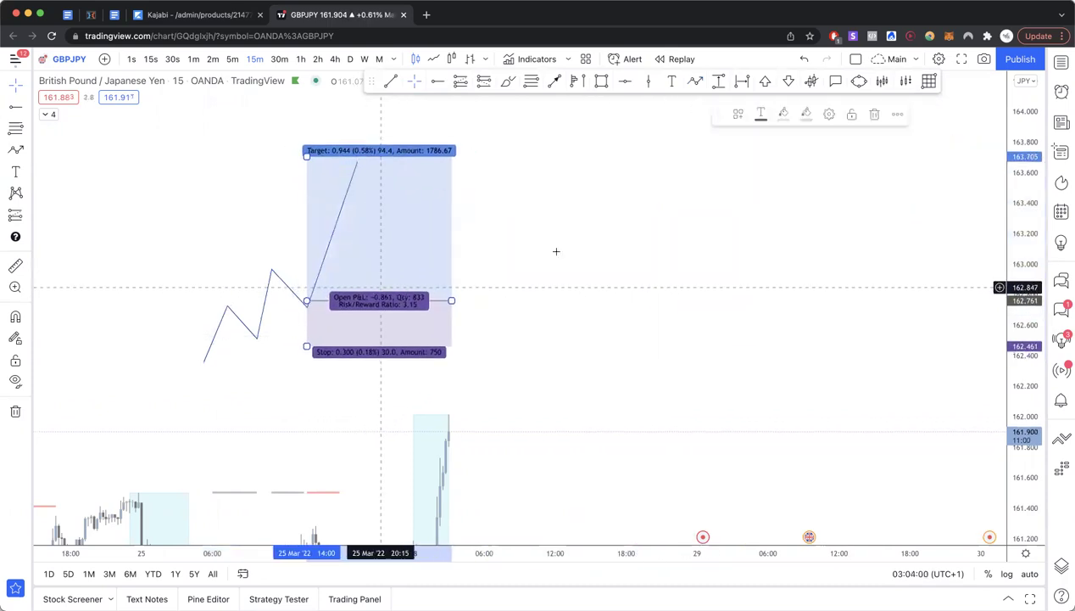
pyautogui.click(556, 251)
pyautogui.moveTo(554, 237); pyautogui.dragTo(686, 242)
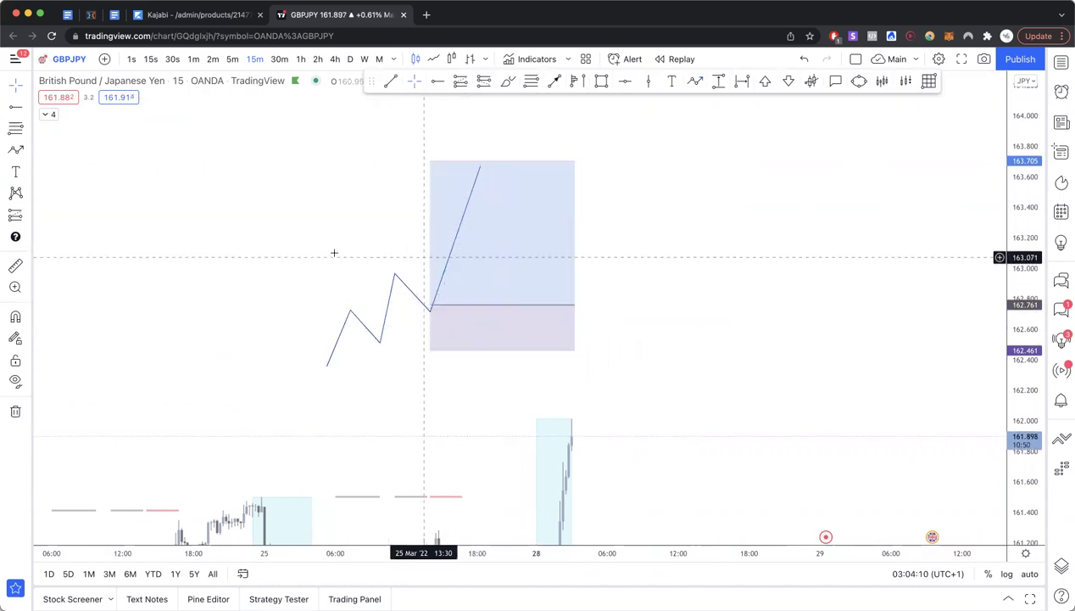
# Brush a stack of short horizontal strokes beside the zigzag and move the lowest stroke above the zigzag's second low.
pyautogui.click(508, 80)
pyautogui.moveTo(243, 257)
pyautogui.mouseDown()
pyautogui.moveTo(235, 245)
pyautogui.moveTo(265, 210)
pyautogui.mouseUp()
pyautogui.moveTo(201, 192)
pyautogui.mouseDown()
pyautogui.moveTo(262, 191)
pyautogui.moveTo(256, 174)
pyautogui.moveTo(210, 175)
pyautogui.moveTo(256, 162)
pyautogui.mouseUp()
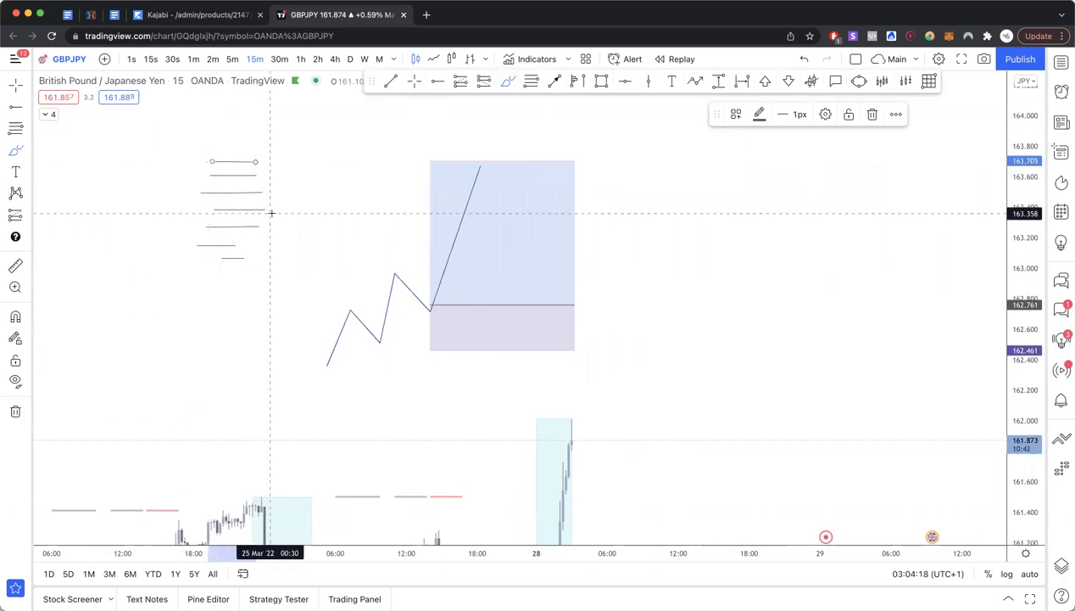
pyautogui.moveTo(213, 238); pyautogui.dragTo(260, 237)
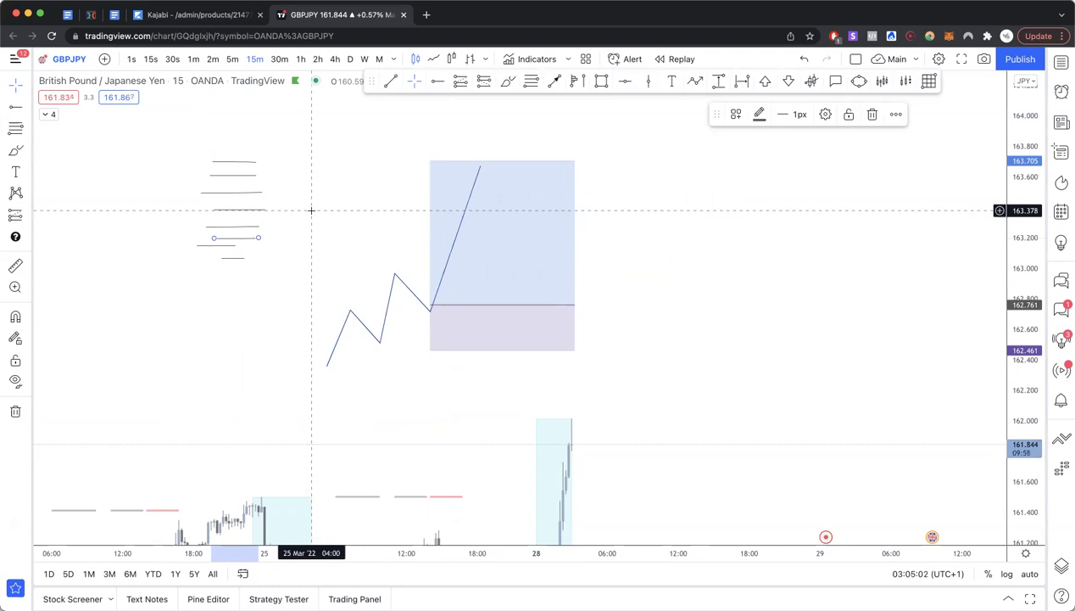
pyautogui.moveTo(239, 259); pyautogui.dragTo(360, 249)
pyautogui.click(357, 270)
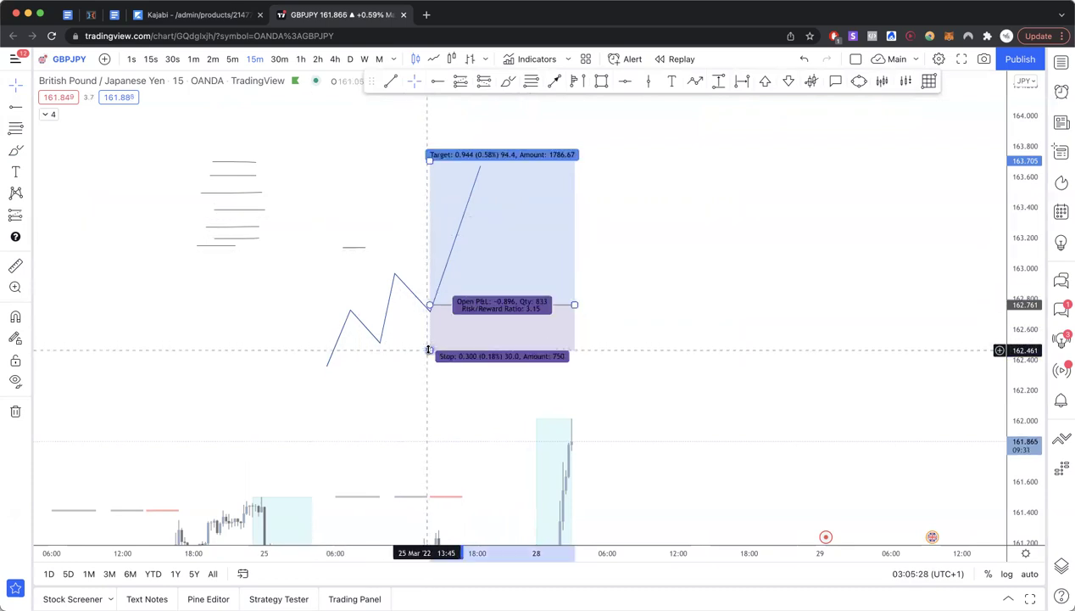
# Narrow the long position so that it ends just past the zigzag's final upward leg.
pyautogui.moveTo(452, 264); pyautogui.dragTo(429, 352)
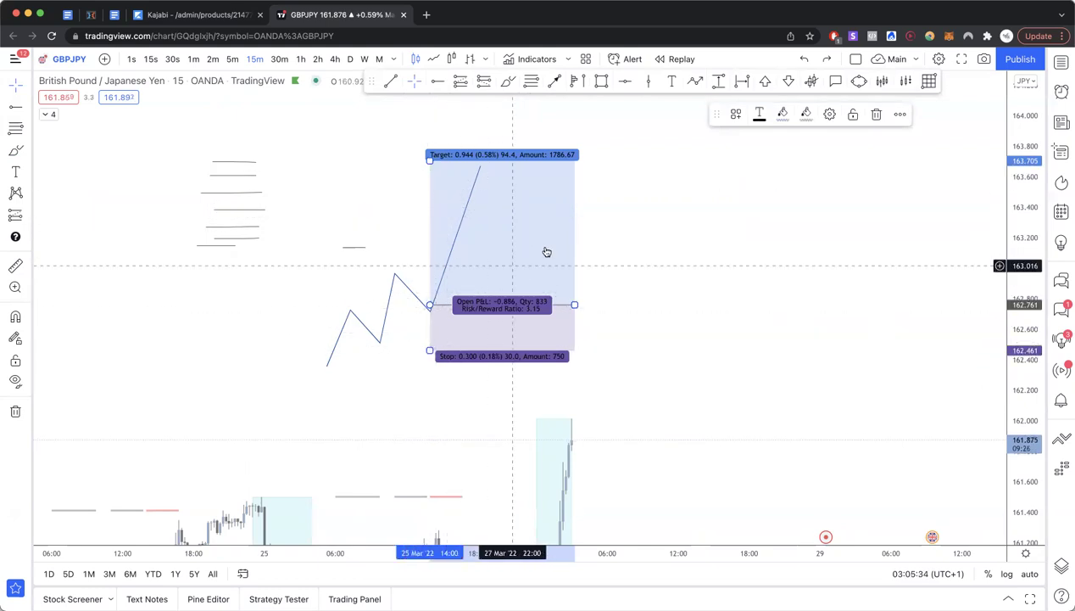
pyautogui.moveTo(576, 303); pyautogui.dragTo(487, 294)
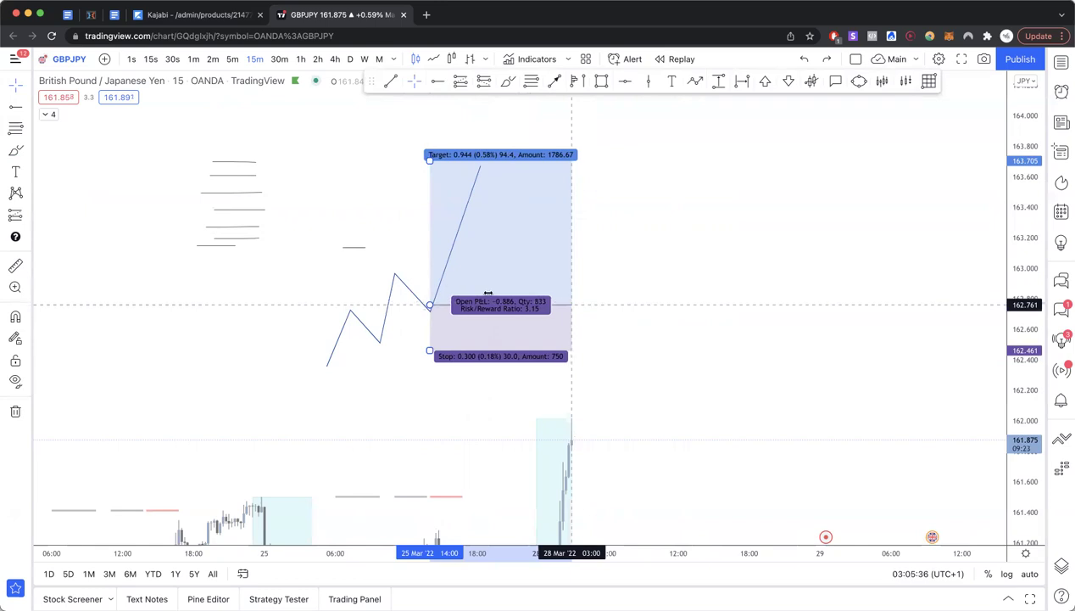
pyautogui.click(601, 242)
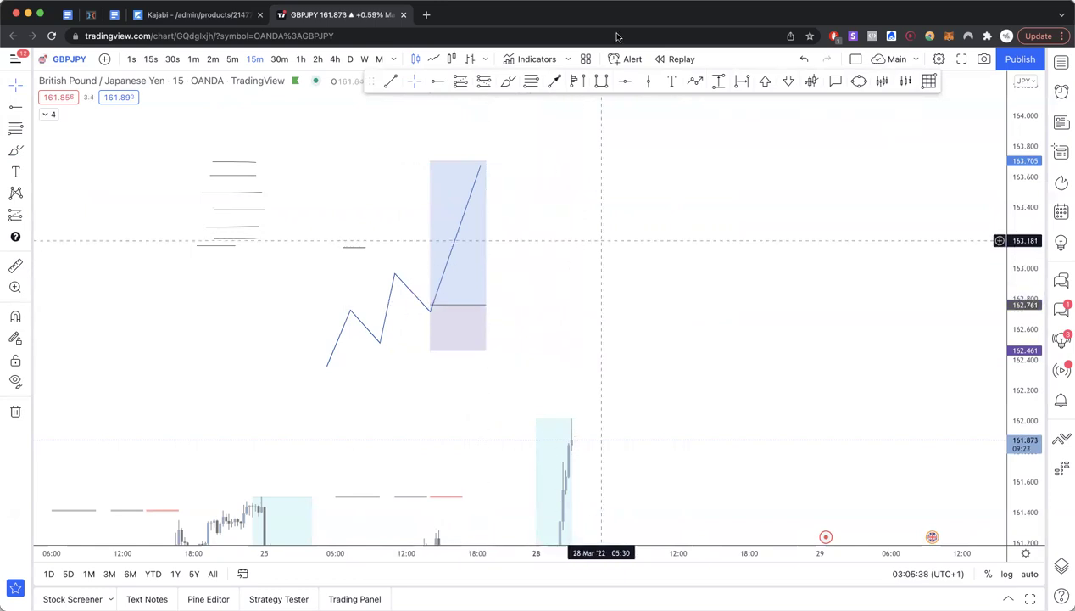
# Brush short horizontal strokes in rising steps from the long position's stop up along the zigzag's final leg.
pyautogui.moveTo(601, 240); pyautogui.dragTo(617, 36)
pyautogui.scroll(2, 585, 356)
pyautogui.moveTo(666, 246); pyautogui.dragTo(420, 469)
pyautogui.moveTo(622, 271); pyautogui.dragTo(486, 325)
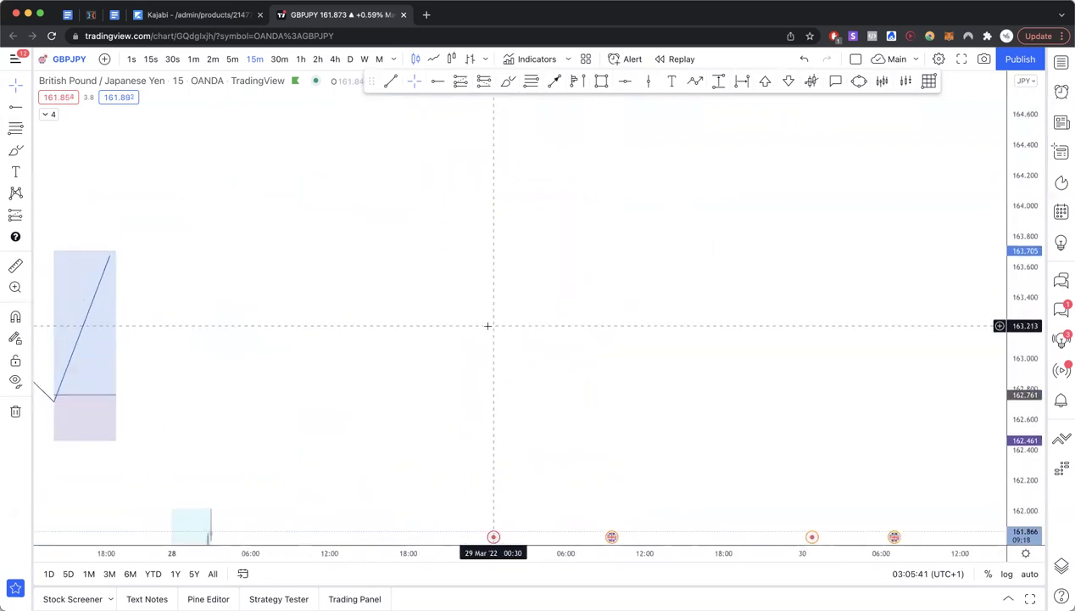
pyautogui.click(508, 80)
pyautogui.hscroll(-5, 436, 201)
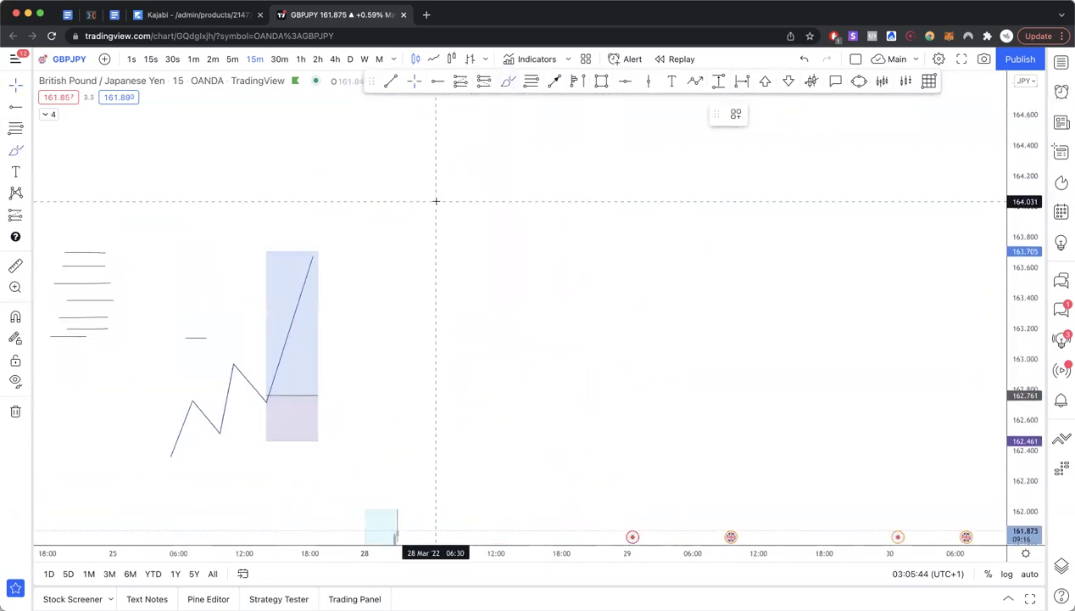
pyautogui.hscroll(-3, 436, 201)
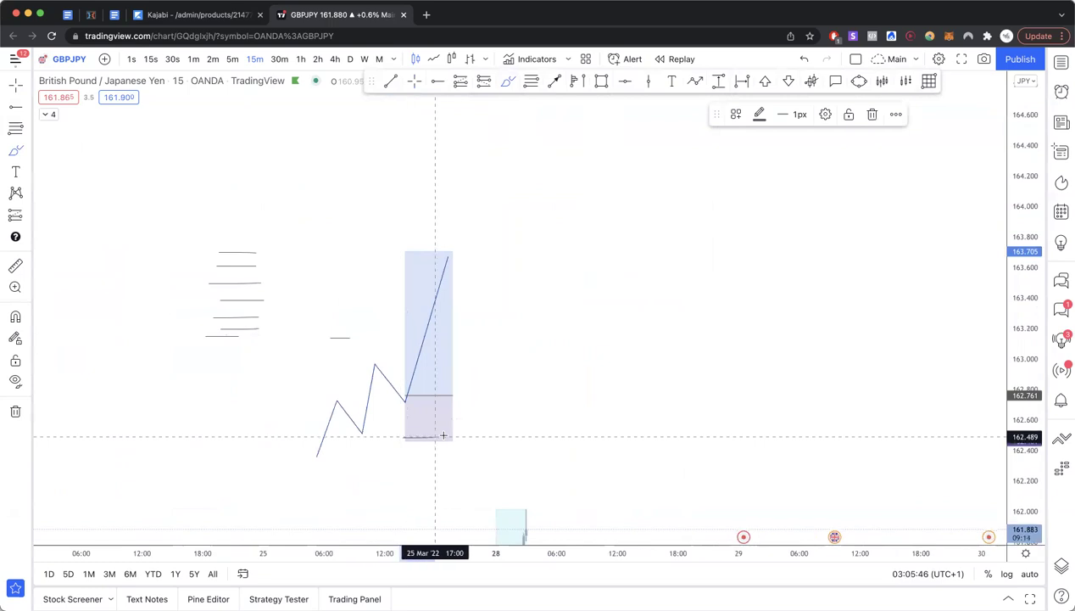
pyautogui.moveTo(403, 407)
pyautogui.mouseDown()
pyautogui.moveTo(466, 376)
pyautogui.moveTo(484, 337)
pyautogui.mouseUp()
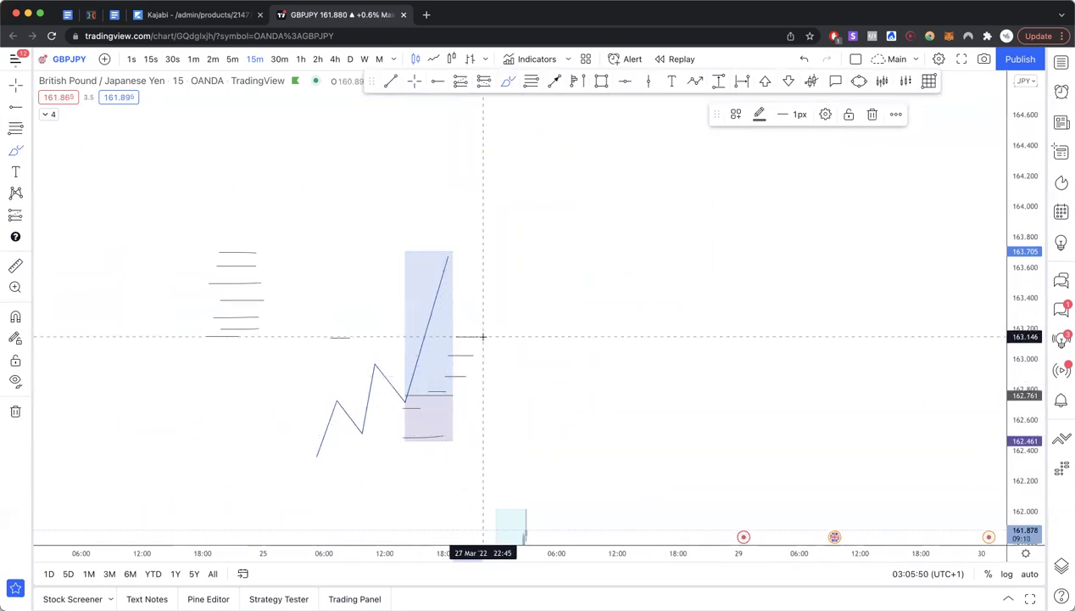
pyautogui.click(15, 85)
# Place a narrow long position beside the 28 March session box with entry 160.906, stop 160.659 and target 161.965.
pyautogui.moveTo(402, 197); pyautogui.dragTo(240, 164)
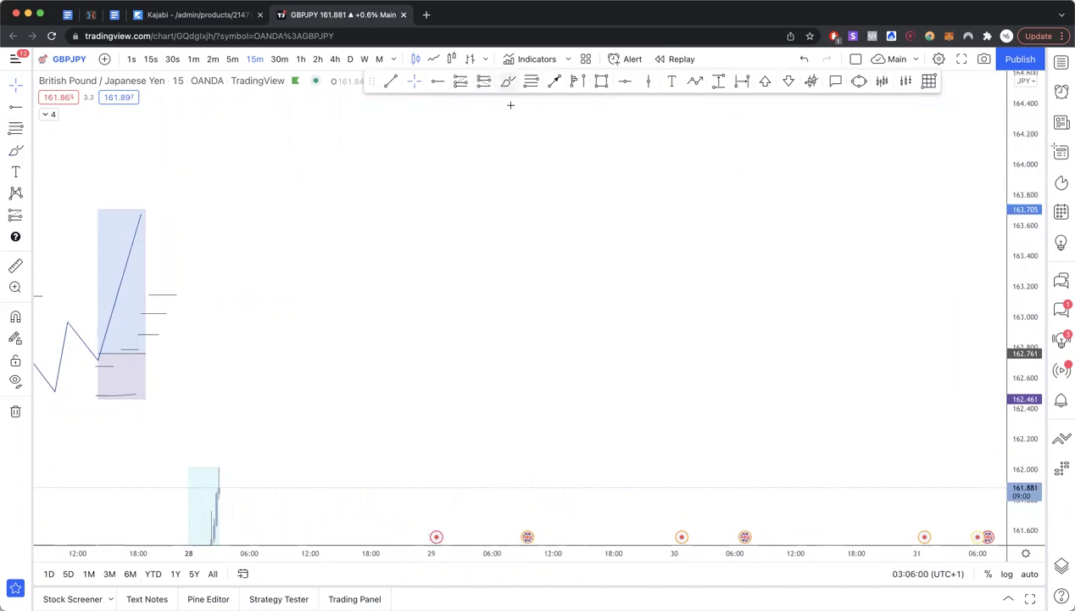
pyautogui.moveTo(444, 317); pyautogui.dragTo(697, 2)
pyautogui.scroll(1, 553, 293)
pyautogui.scroll(8, 553, 293)
pyautogui.hscroll(-2, 553, 293)
pyautogui.moveTo(557, 293)
pyautogui.mouseDown()
pyautogui.moveTo(730, 354)
pyautogui.moveTo(798, 404)
pyautogui.mouseUp()
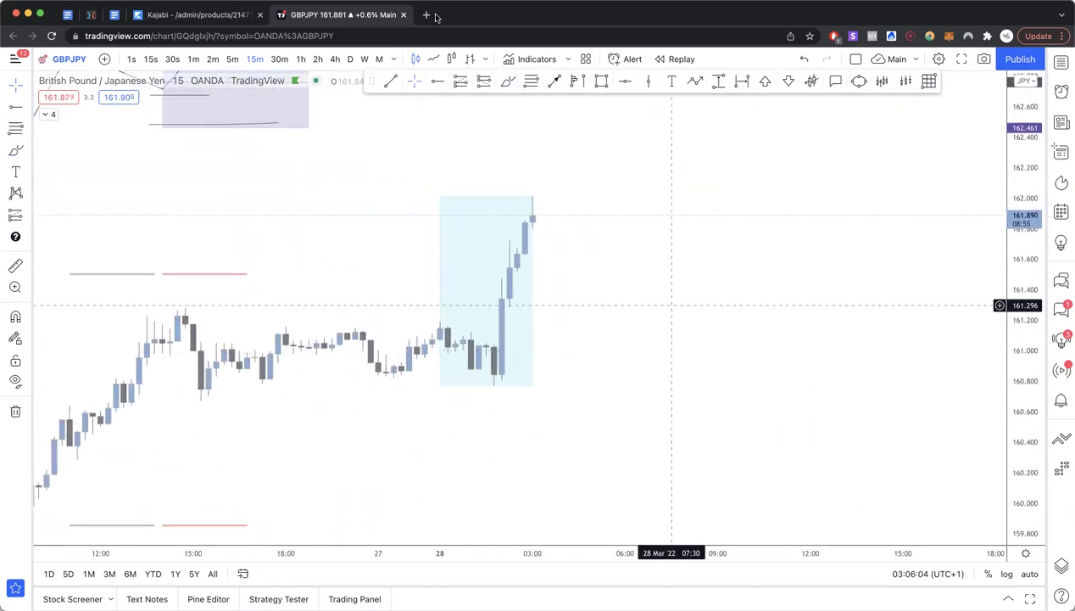
pyautogui.click(494, 360)
pyautogui.moveTo(493, 424); pyautogui.dragTo(493, 399)
pyautogui.moveTo(494, 294); pyautogui.dragTo(493, 198)
pyautogui.moveTo(639, 360); pyautogui.dragTo(616, 335)
pyautogui.click(633, 315)
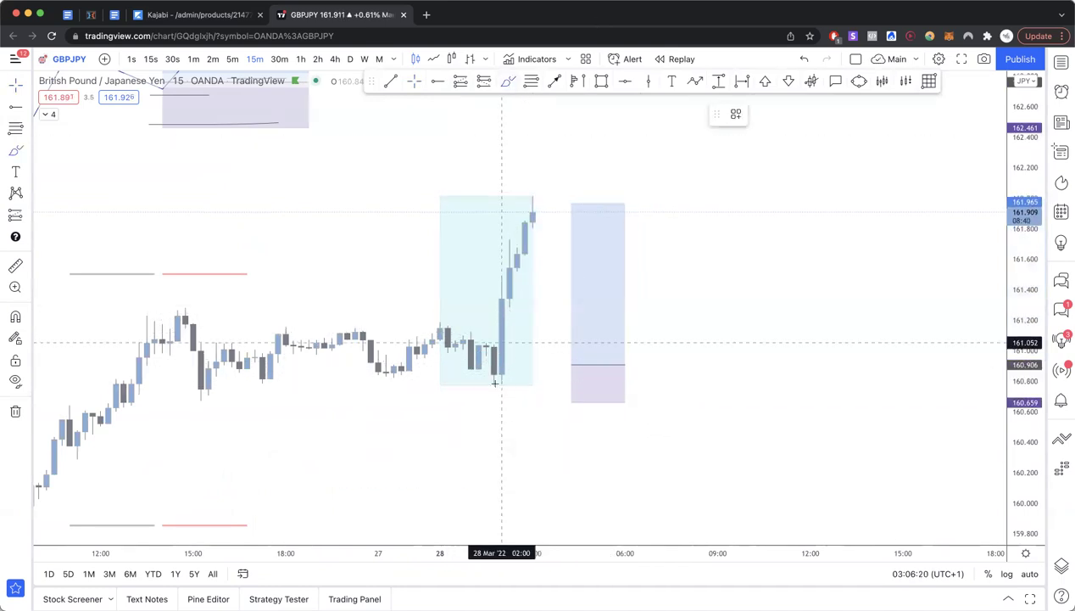
# Brush short horizontal strokes at rising levels beside the 28 March rally candles.
pyautogui.moveTo(502, 384); pyautogui.dragTo(518, 384)
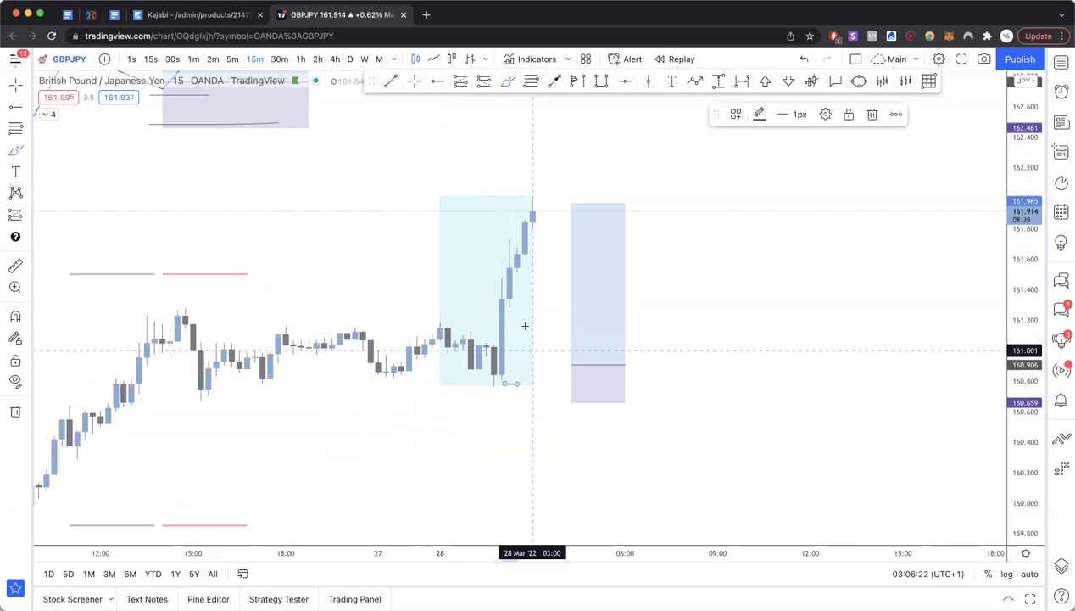
pyautogui.moveTo(526, 314); pyautogui.dragTo(525, 315)
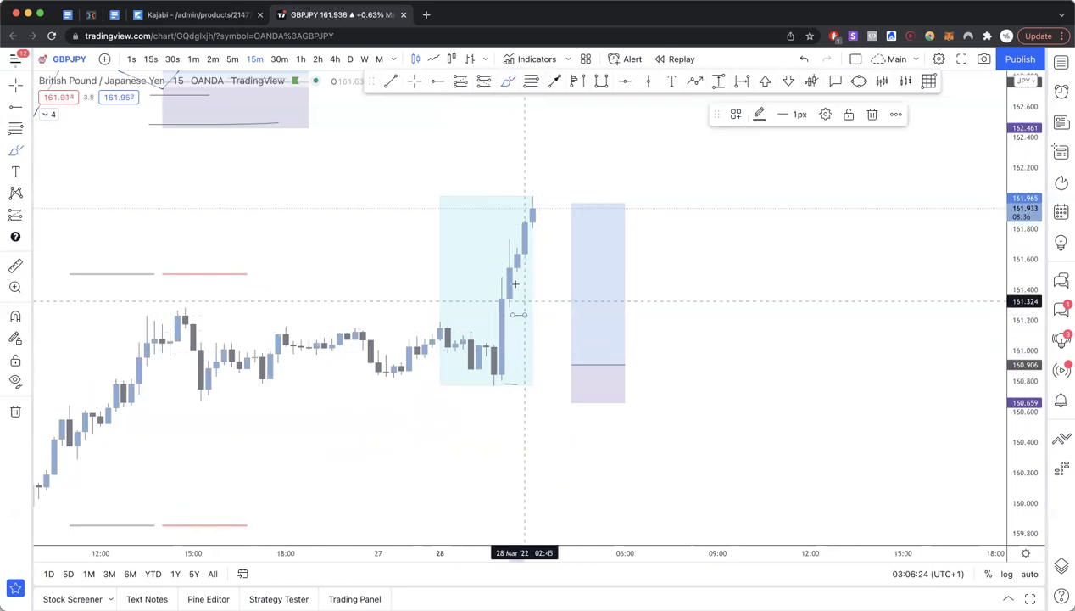
pyautogui.moveTo(539, 278); pyautogui.dragTo(519, 278)
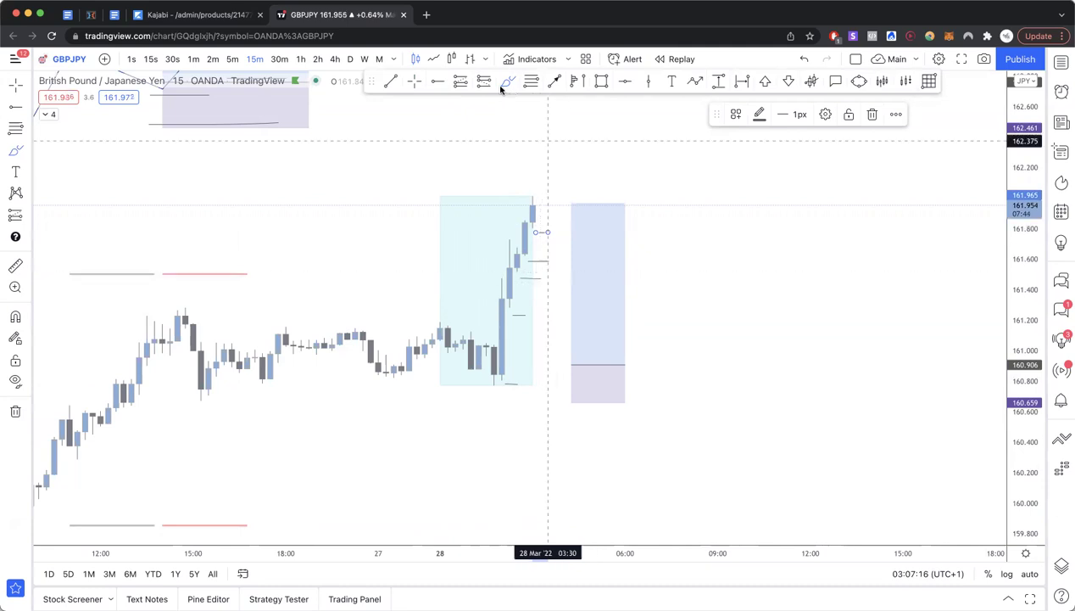
# Brush a rising wave with pullbacks after the new long position and add short horizontal strokes along its second upswing.
pyautogui.hscroll(5, 569, 227)
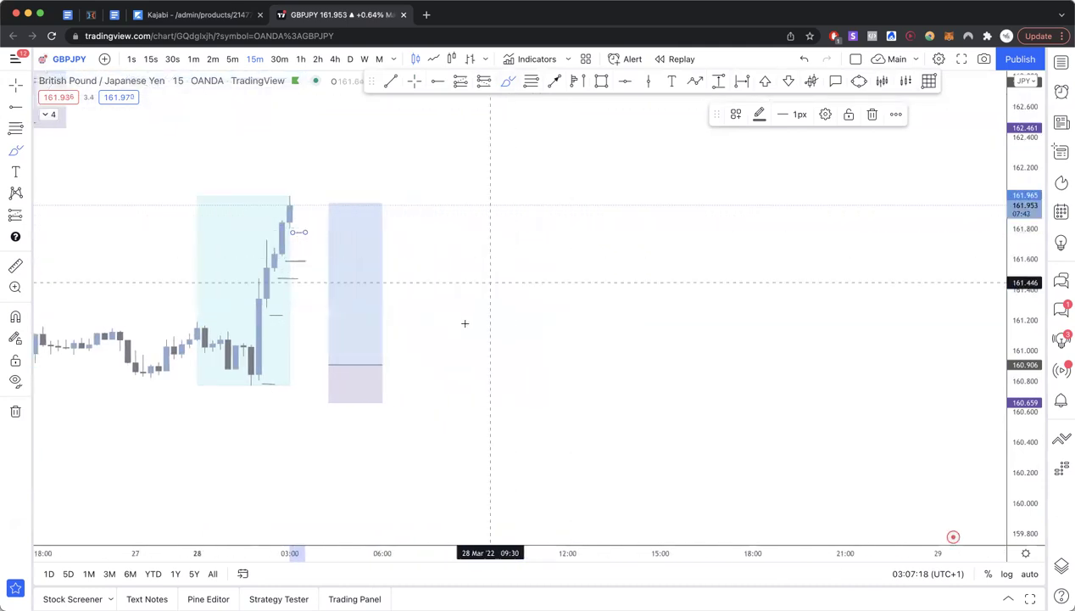
pyautogui.moveTo(459, 352)
pyautogui.mouseDown()
pyautogui.moveTo(477, 300)
pyautogui.moveTo(506, 331)
pyautogui.moveTo(541, 204)
pyautogui.moveTo(570, 228)
pyautogui.moveTo(598, 149)
pyautogui.moveTo(670, 46)
pyautogui.mouseUp()
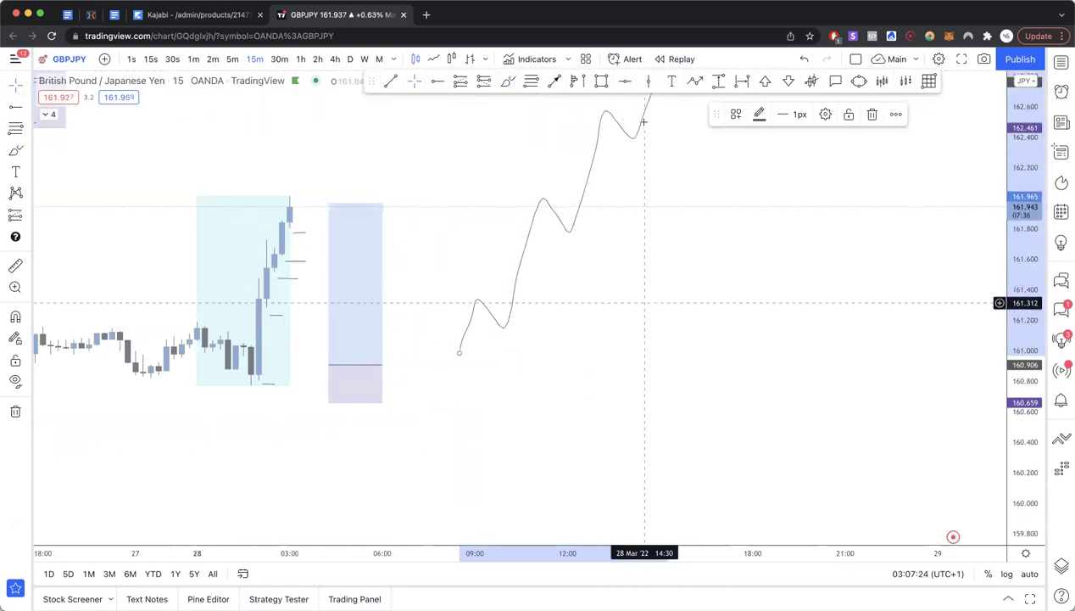
pyautogui.click(508, 82)
pyautogui.moveTo(501, 333)
pyautogui.mouseDown()
pyautogui.moveTo(530, 319)
pyautogui.moveTo(523, 297)
pyautogui.moveTo(537, 263)
pyautogui.mouseUp()
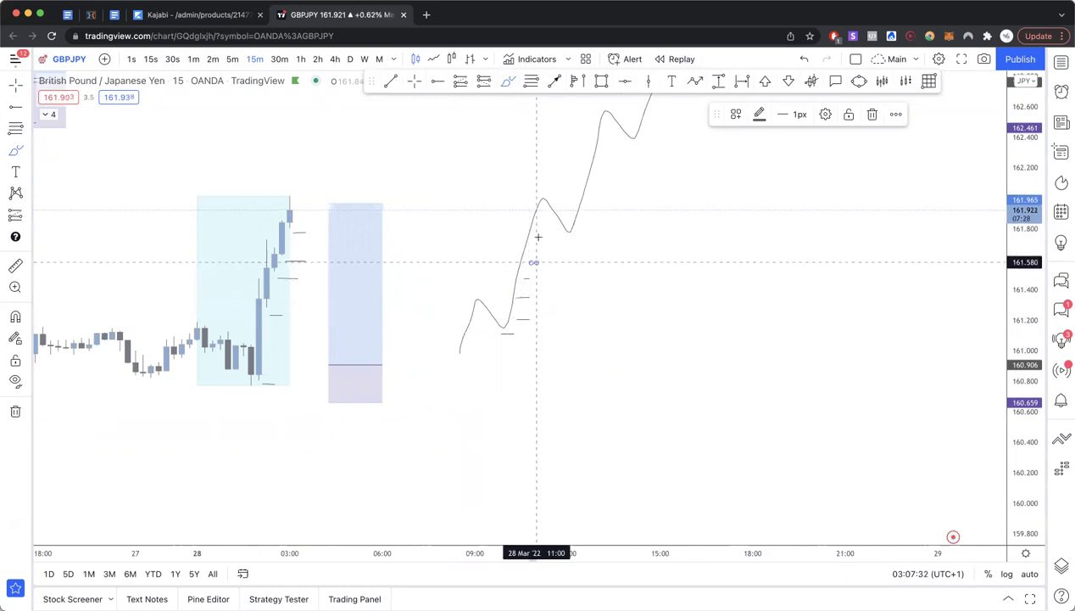
pyautogui.moveTo(539, 211); pyautogui.dragTo(552, 211)
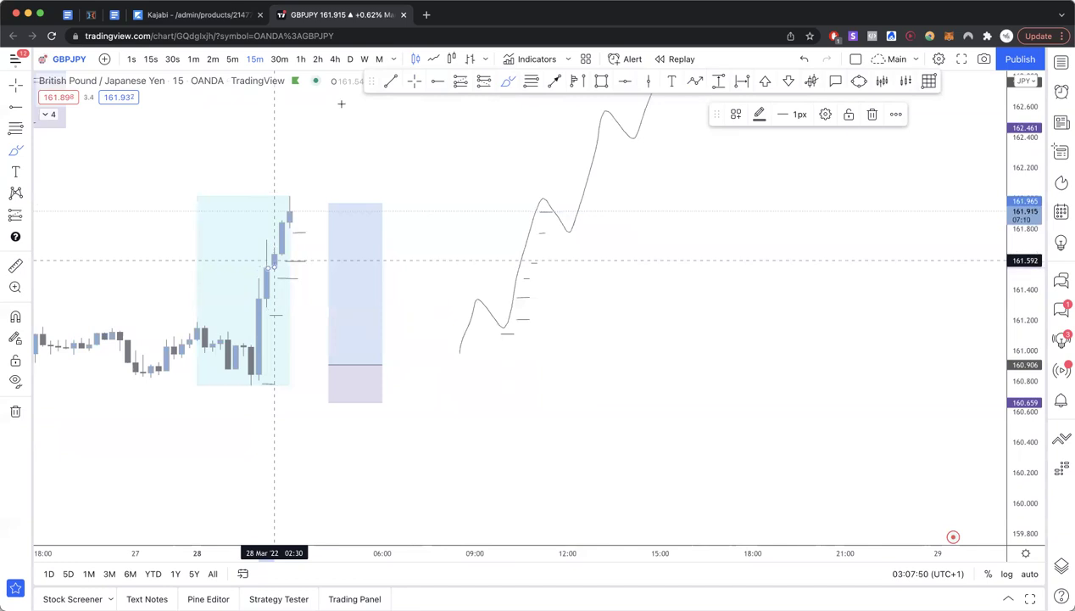
# Draw a short upward arrow beneath the rally candles inside the 28 March session box.
pyautogui.click(555, 80)
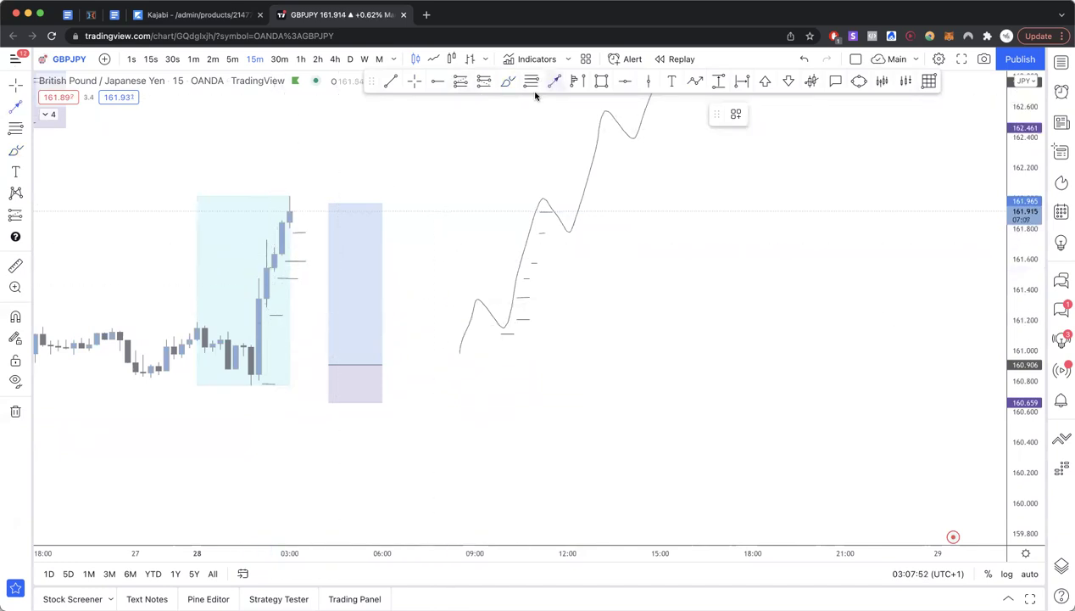
pyautogui.scroll(2, 388, 235)
pyautogui.scroll(1, 311, 274)
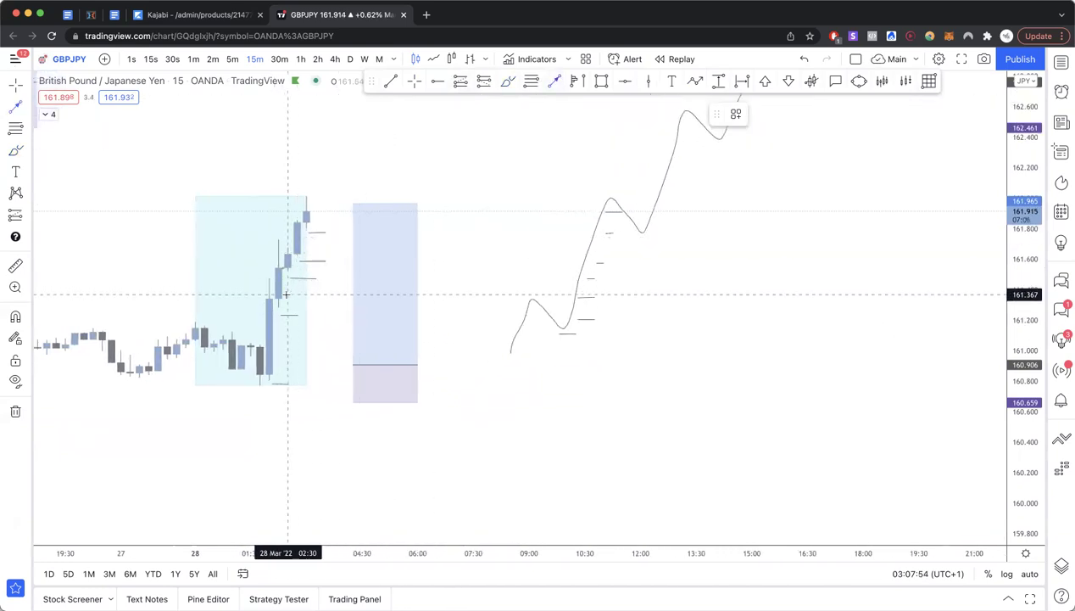
pyautogui.click(287, 275)
pyautogui.click(294, 274)
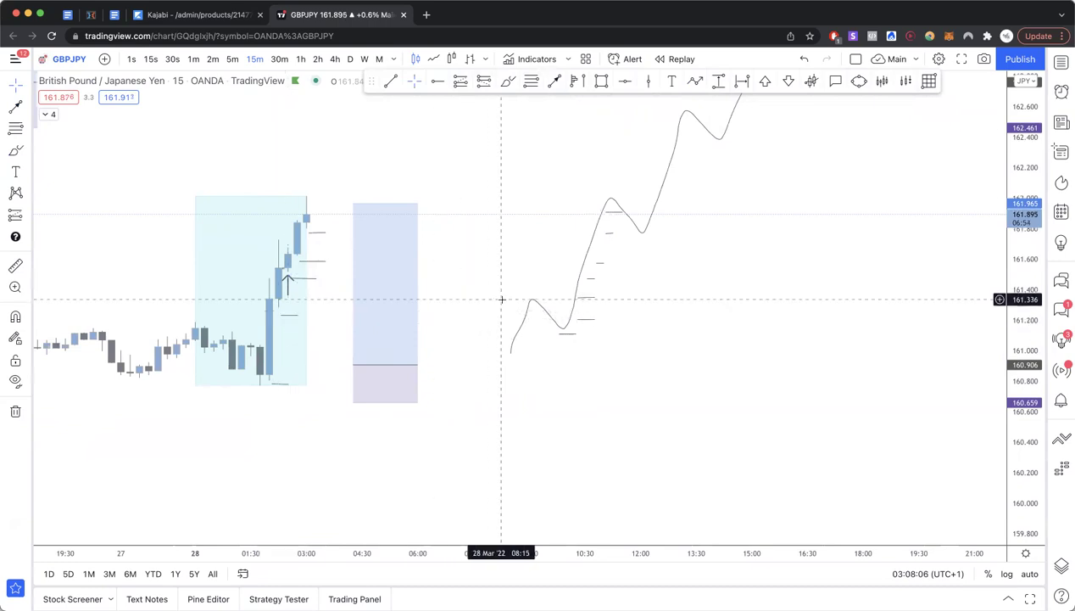
# Draw an upward arrow pointing at the 25 March swing low near 09:15.
pyautogui.scroll(-4, 502, 300)
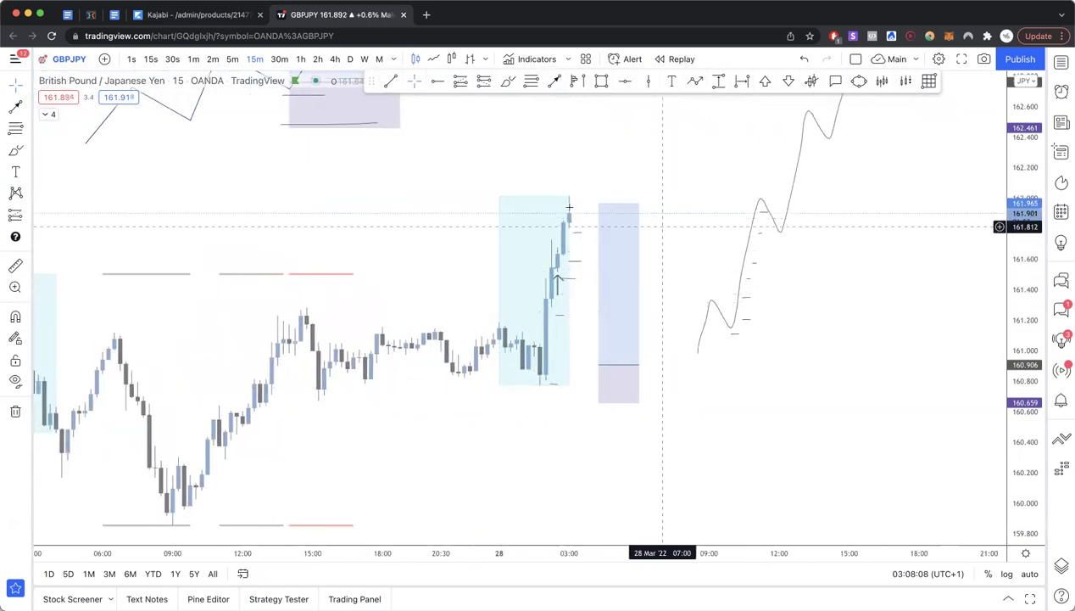
pyautogui.click(622, 361)
pyautogui.hscroll(-6, 344, 386)
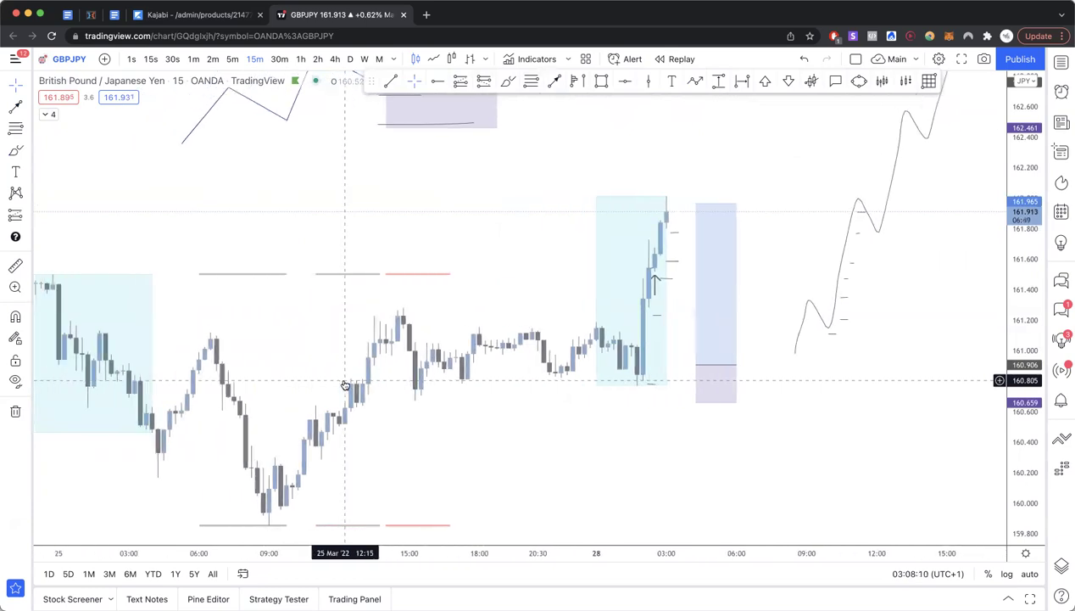
pyautogui.moveTo(344, 449); pyautogui.dragTo(467, 310)
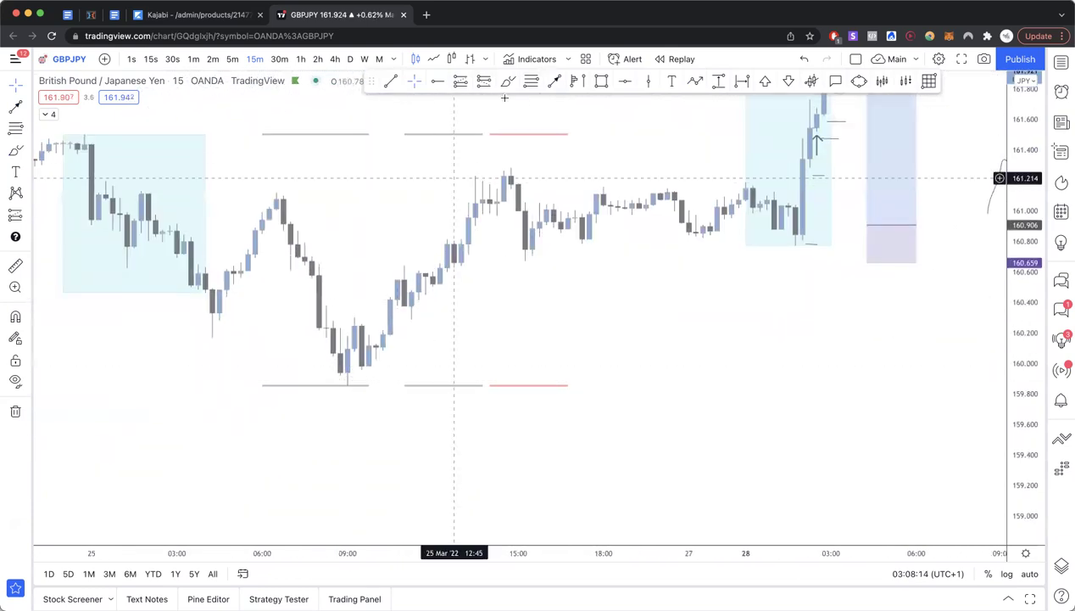
pyautogui.click(552, 83)
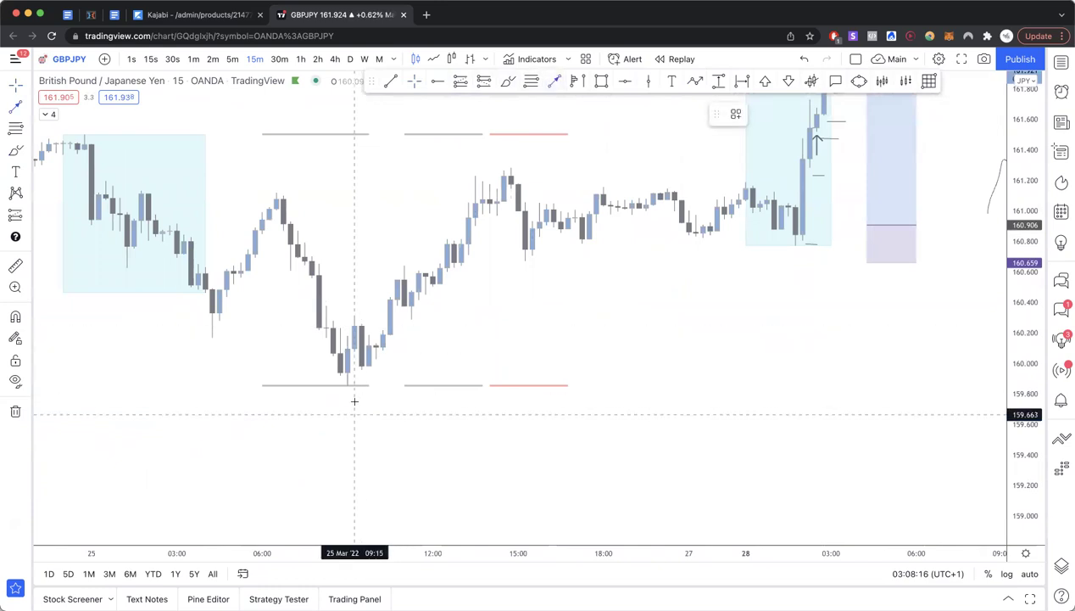
pyautogui.click(354, 414)
pyautogui.keyDown('shift'); pyautogui.click(377, 378); pyautogui.keyUp('shift')
pyautogui.click(417, 361)
pyautogui.moveTo(411, 370); pyautogui.dragTo(393, 389)
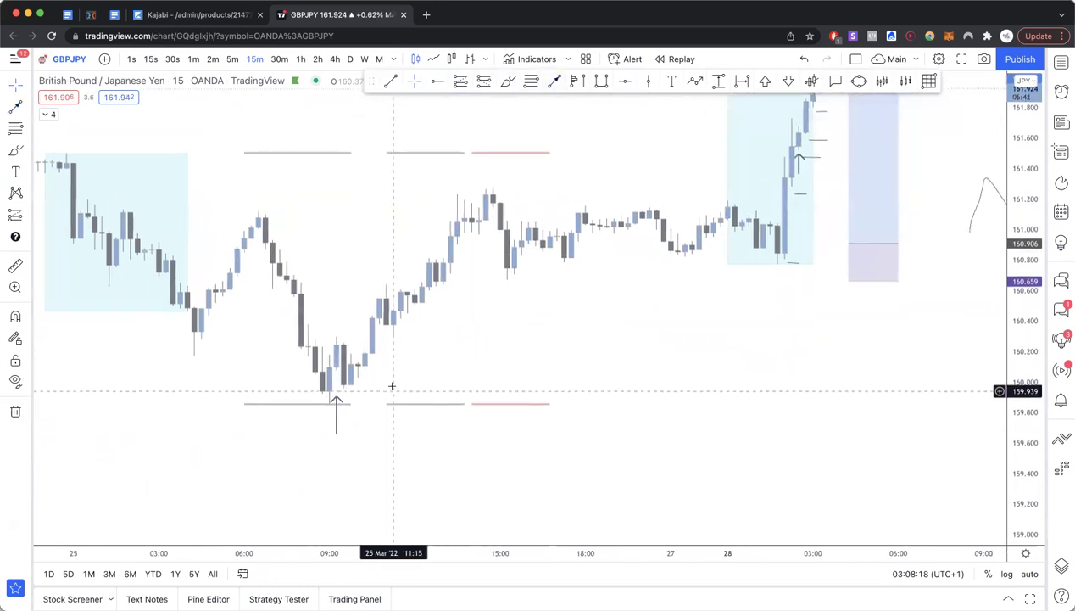
# Brush three short horizontal strokes at rising levels along the start of the 25 March rally.
pyautogui.scroll(1, 395, 372)
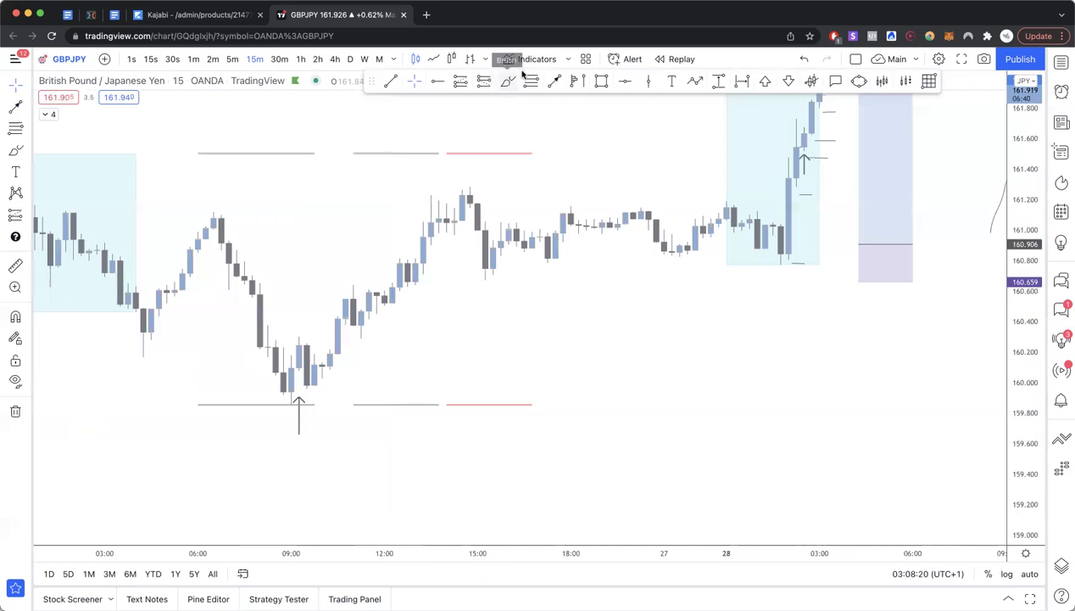
pyautogui.click(506, 81)
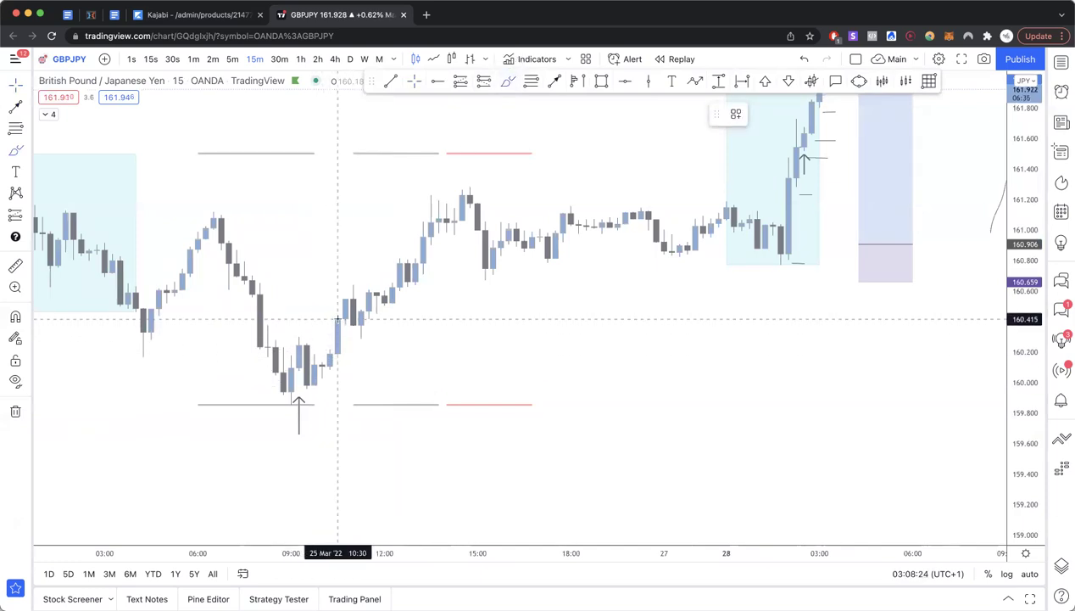
pyautogui.moveTo(330, 348); pyautogui.dragTo(330, 373)
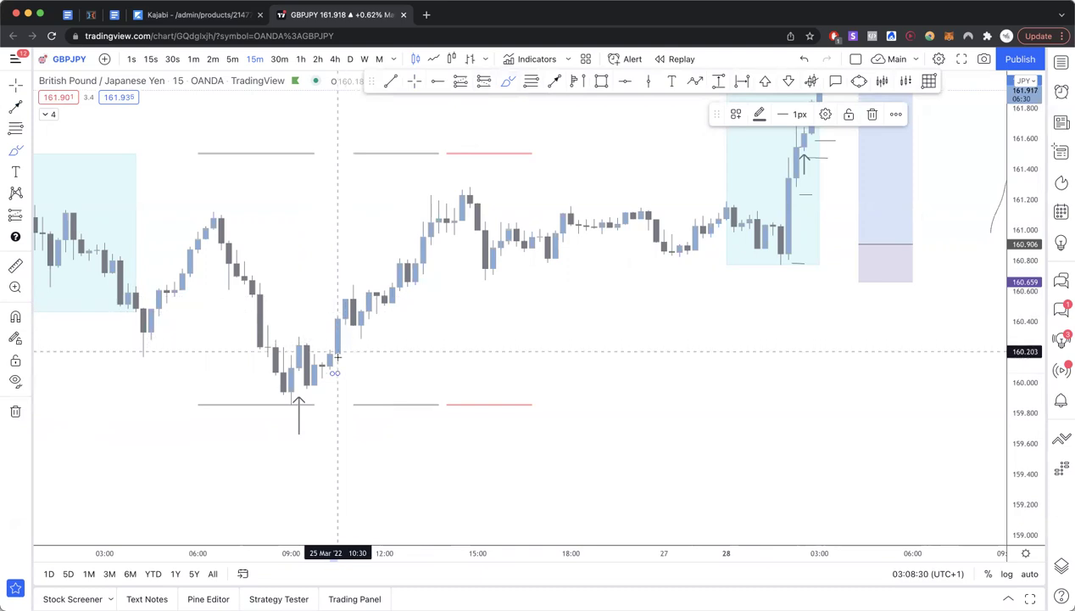
pyautogui.moveTo(356, 357); pyautogui.dragTo(362, 357)
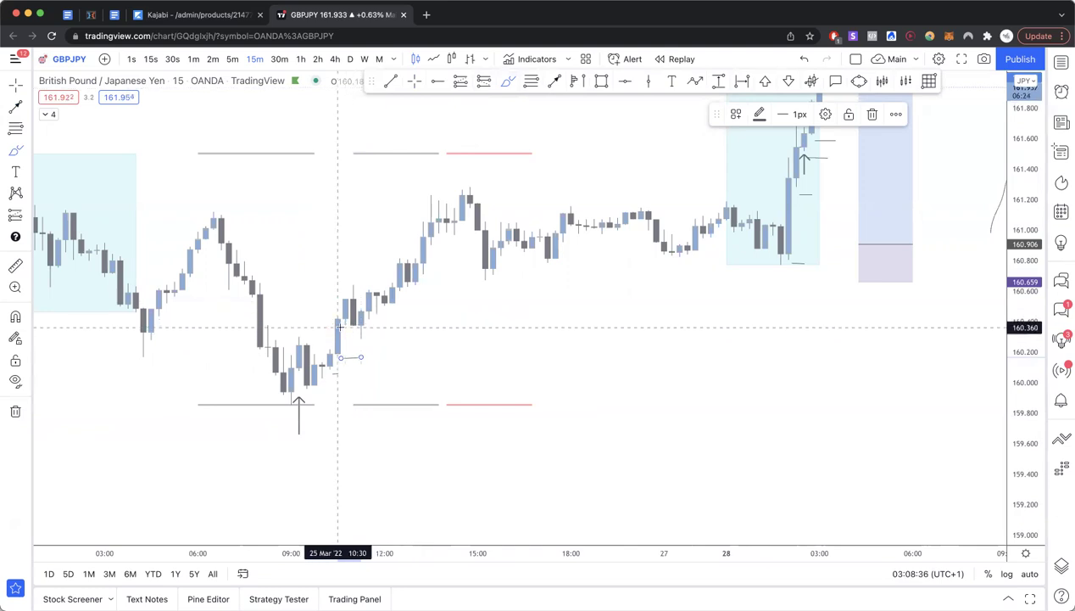
pyautogui.moveTo(367, 328); pyautogui.dragTo(369, 327)
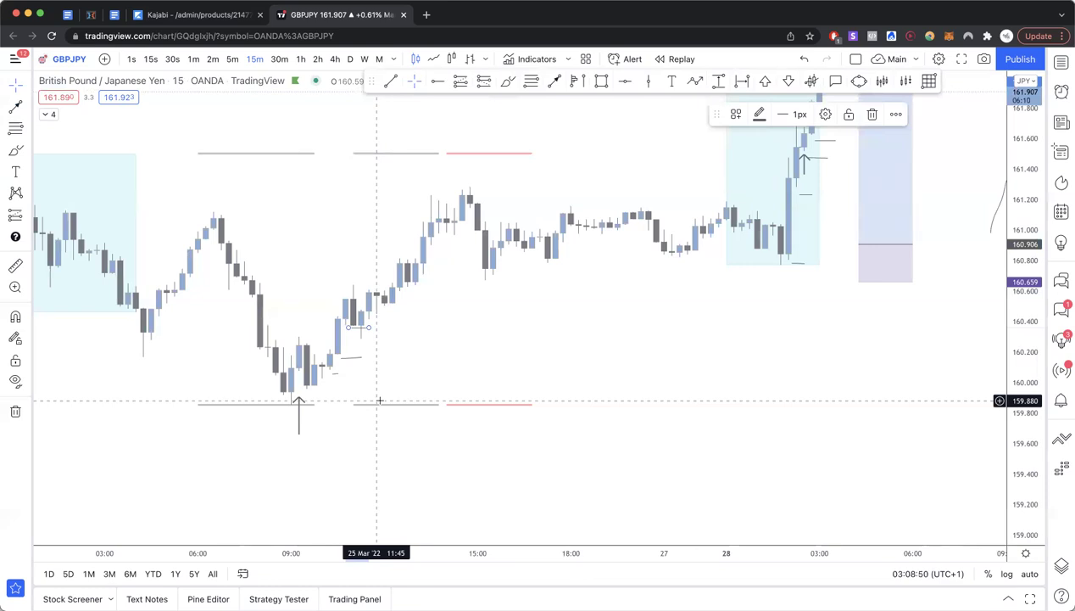
# Circle the pullback lows along the 25 March rally and the sideways range after it with the brush.
pyautogui.hscroll(10, 380, 399)
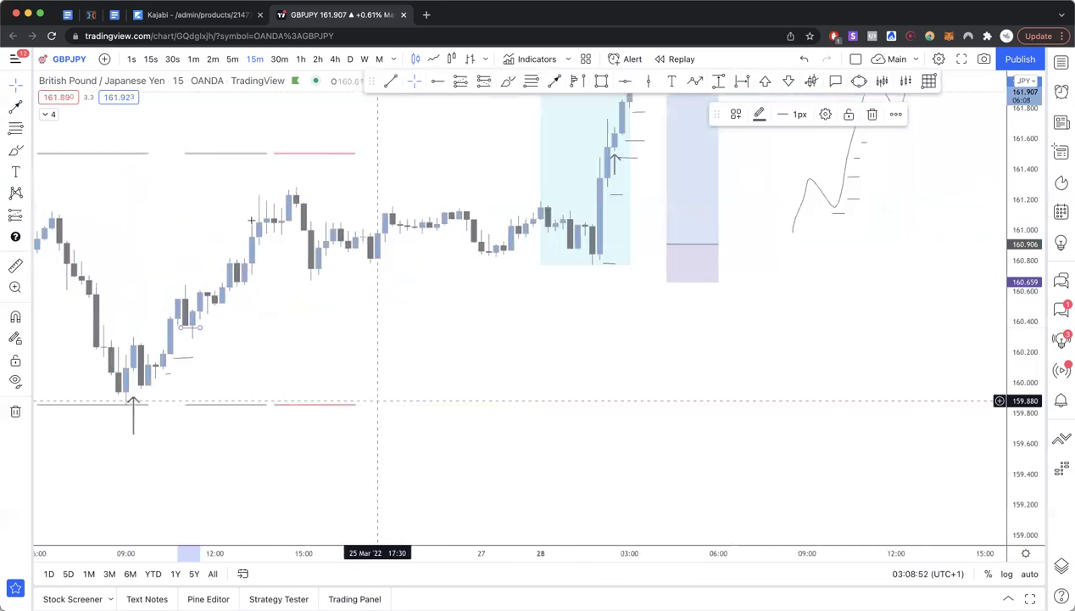
pyautogui.moveTo(455, 310); pyautogui.dragTo(248, 502)
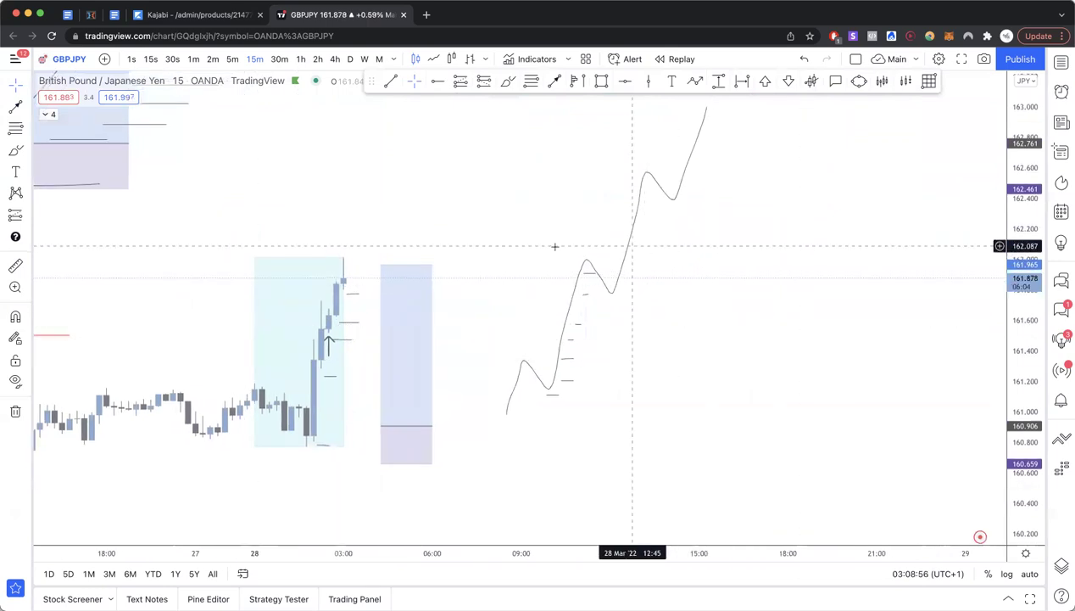
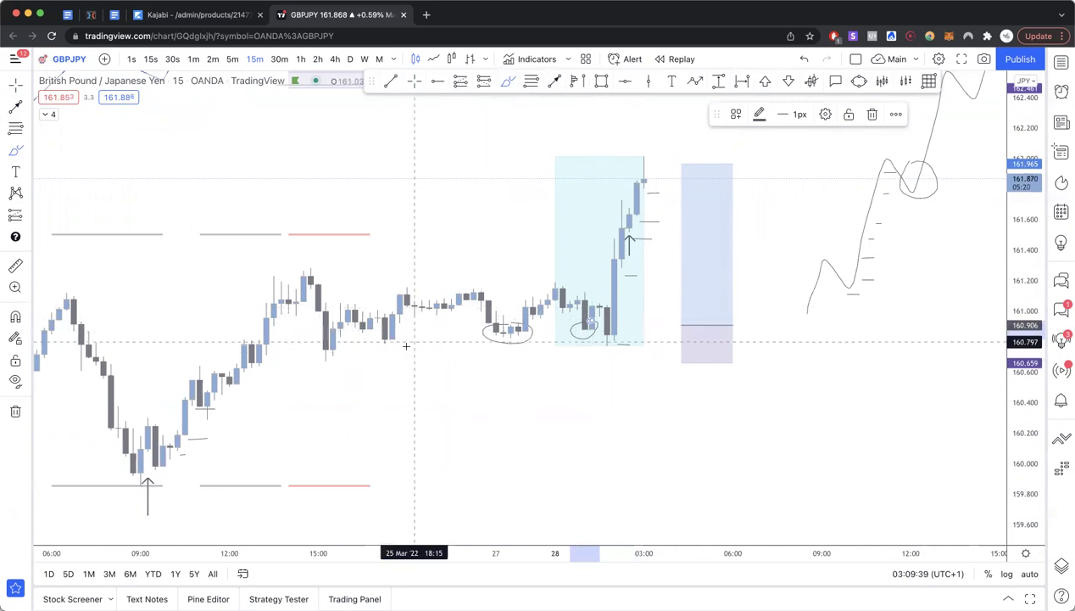
pyautogui.moveTo(373, 334); pyautogui.dragTo(398, 342)
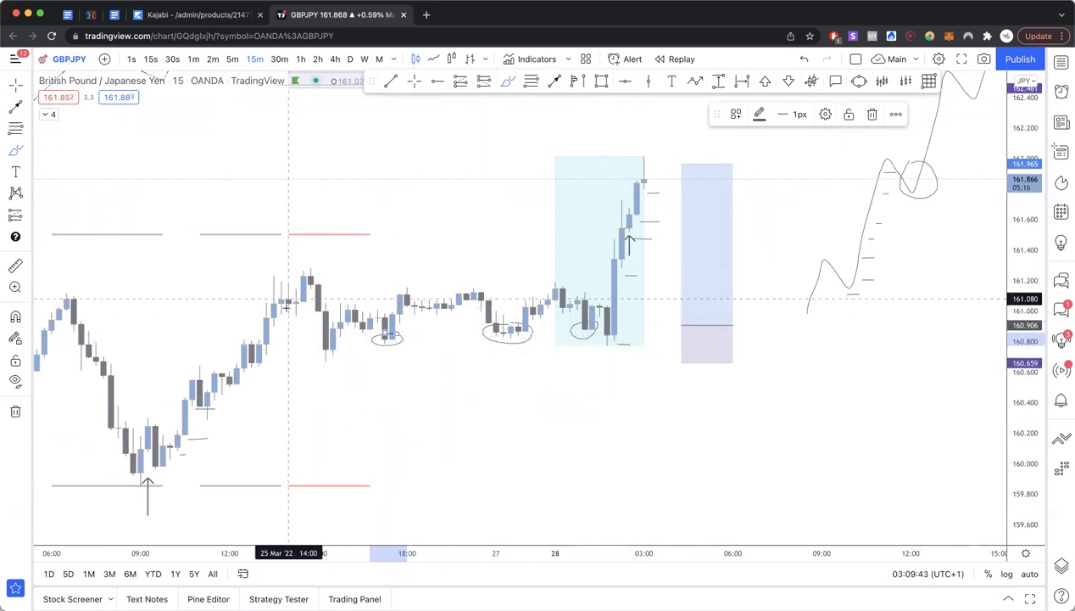
pyautogui.moveTo(288, 309)
pyautogui.mouseDown()
pyautogui.moveTo(272, 318)
pyautogui.moveTo(304, 316)
pyautogui.moveTo(274, 312)
pyautogui.mouseUp()
pyautogui.moveTo(258, 359)
pyautogui.mouseDown()
pyautogui.moveTo(256, 372)
pyautogui.moveTo(264, 363)
pyautogui.moveTo(247, 356)
pyautogui.moveTo(240, 387)
pyautogui.moveTo(230, 381)
pyautogui.mouseUp()
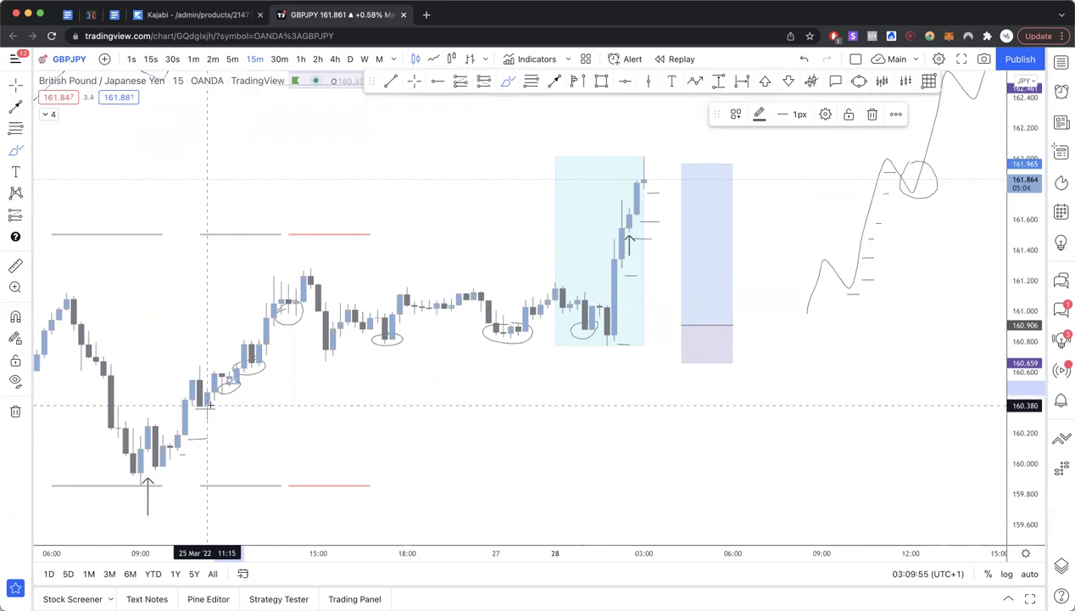
pyautogui.moveTo(207, 405)
pyautogui.mouseDown()
pyautogui.moveTo(181, 409)
pyautogui.moveTo(204, 416)
pyautogui.moveTo(200, 403)
pyautogui.mouseUp()
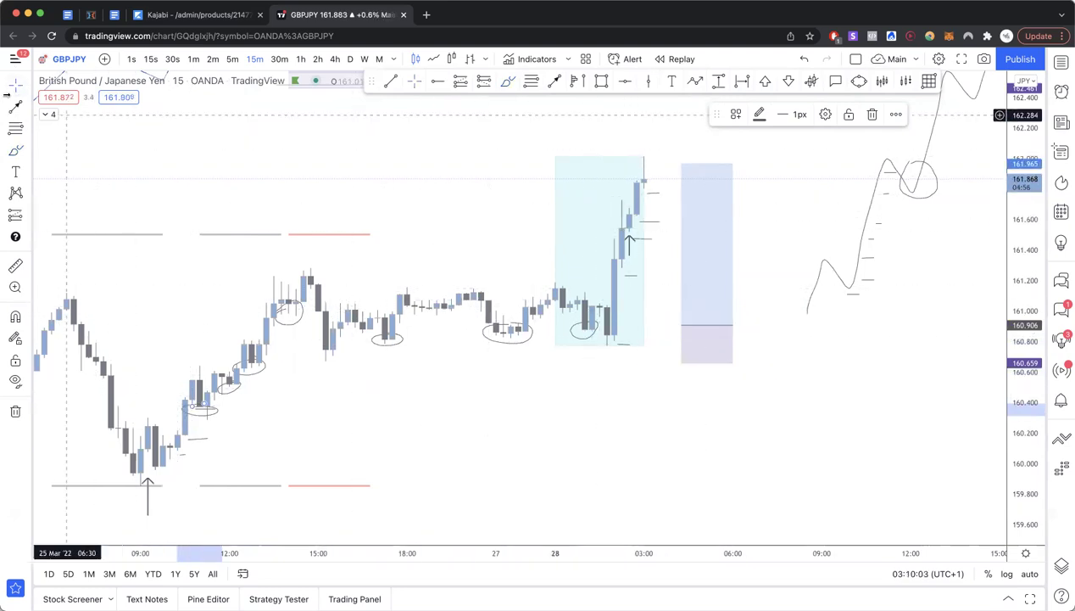
# Move the circle on the brushed wave so it is centred on the second pullback low.
pyautogui.click(17, 86)
pyautogui.hscroll(3, 463, 208)
pyautogui.moveTo(840, 250); pyautogui.dragTo(766, 322)
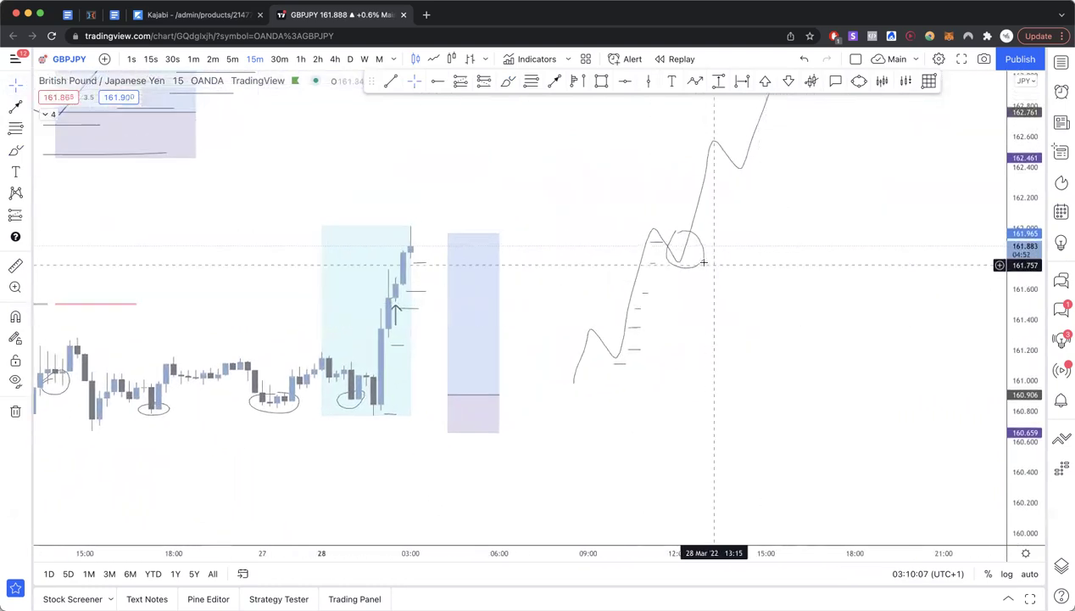
pyautogui.moveTo(701, 262); pyautogui.dragTo(696, 266)
pyautogui.click(692, 266)
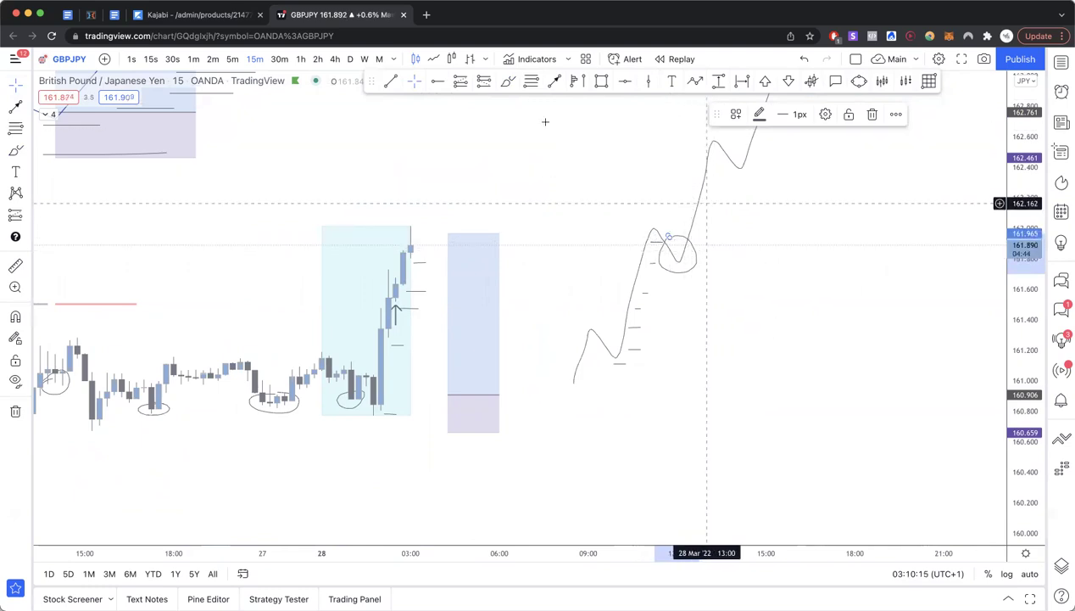
# Brush short horizontal strokes just below the circle on the wave's second pullback, then leave the brush.
pyautogui.click(510, 82)
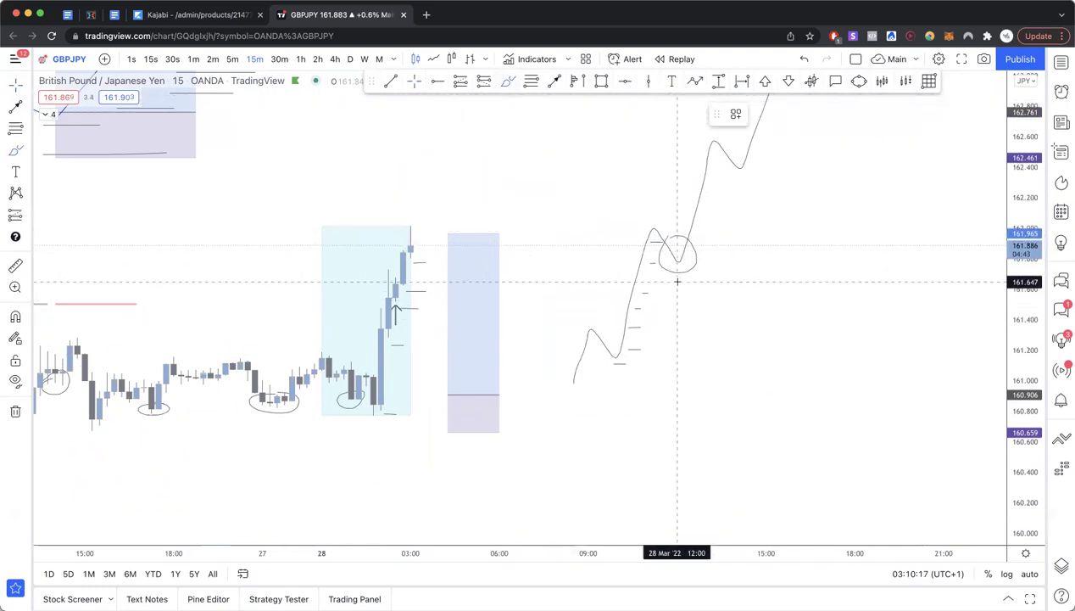
pyautogui.moveTo(663, 282)
pyautogui.mouseDown()
pyautogui.moveTo(679, 283)
pyautogui.moveTo(670, 284)
pyautogui.mouseUp()
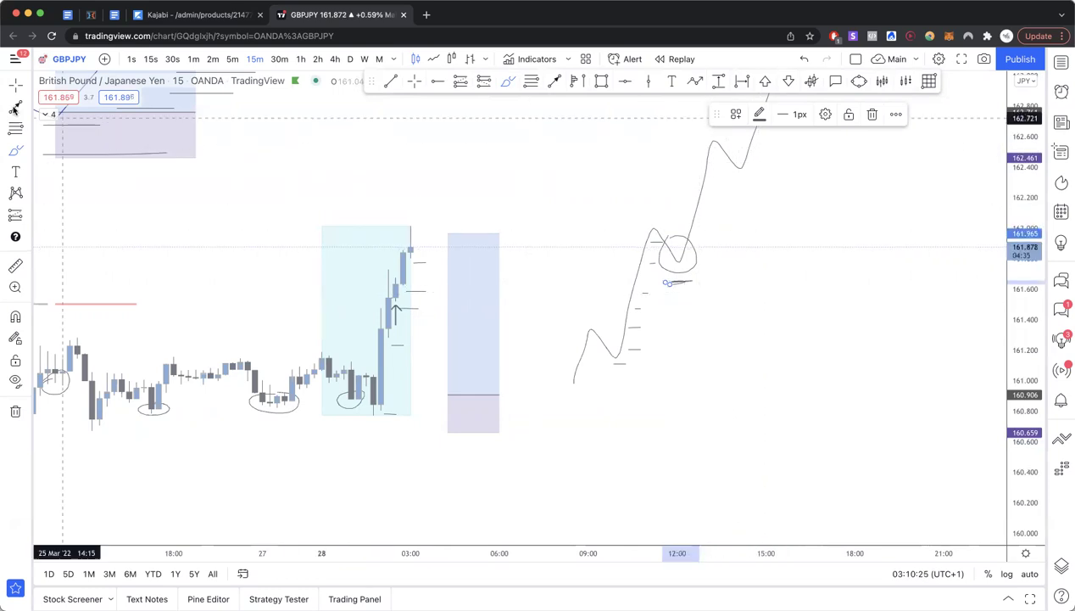
pyautogui.click(478, 149)
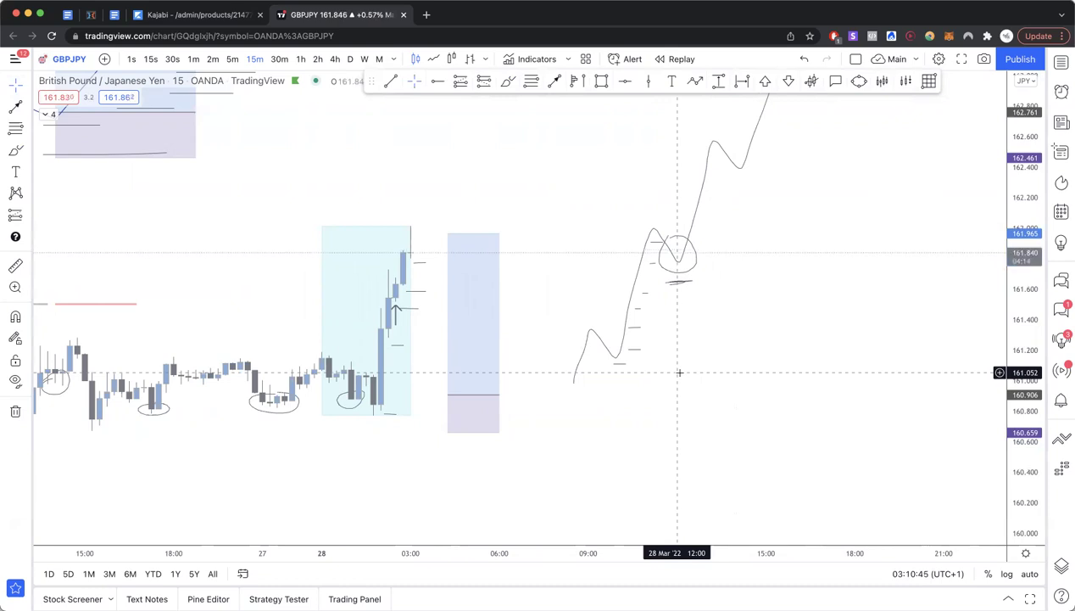
# Brush a large slanted oval around the steep 28 March rally.
pyautogui.scroll(-3, 574, 293)
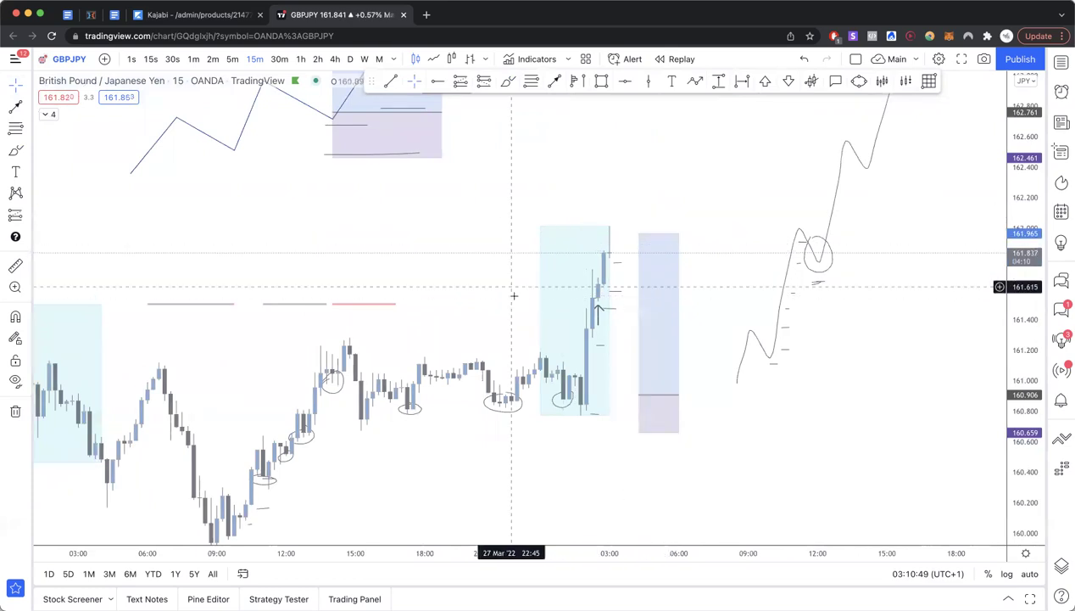
pyautogui.scroll(3, 514, 298)
pyautogui.click(507, 81)
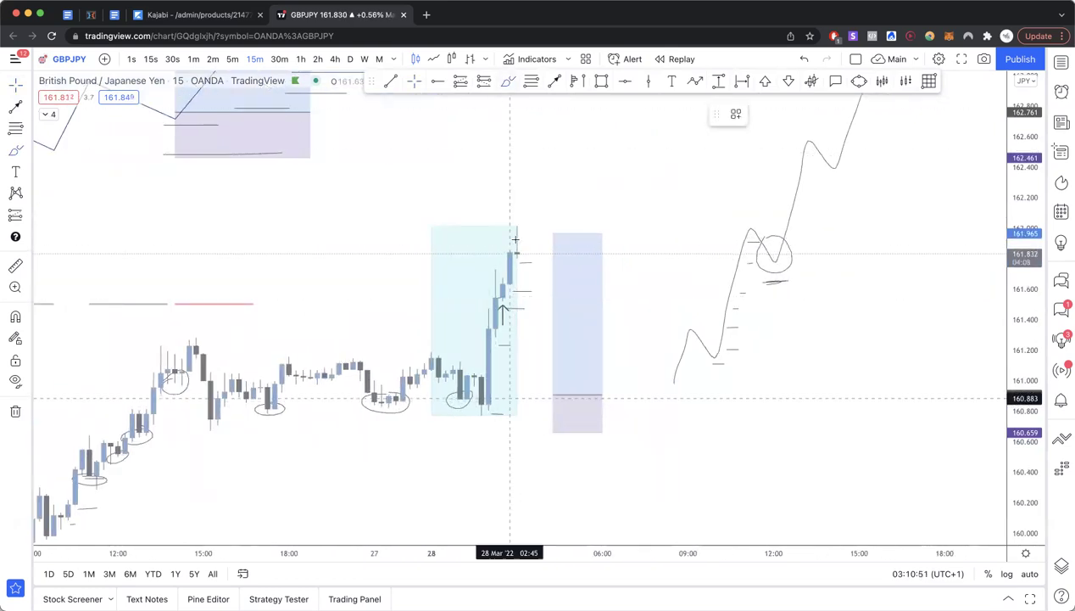
pyautogui.moveTo(513, 219)
pyautogui.mouseDown()
pyautogui.moveTo(461, 326)
pyautogui.moveTo(519, 216)
pyautogui.moveTo(509, 204)
pyautogui.mouseUp()
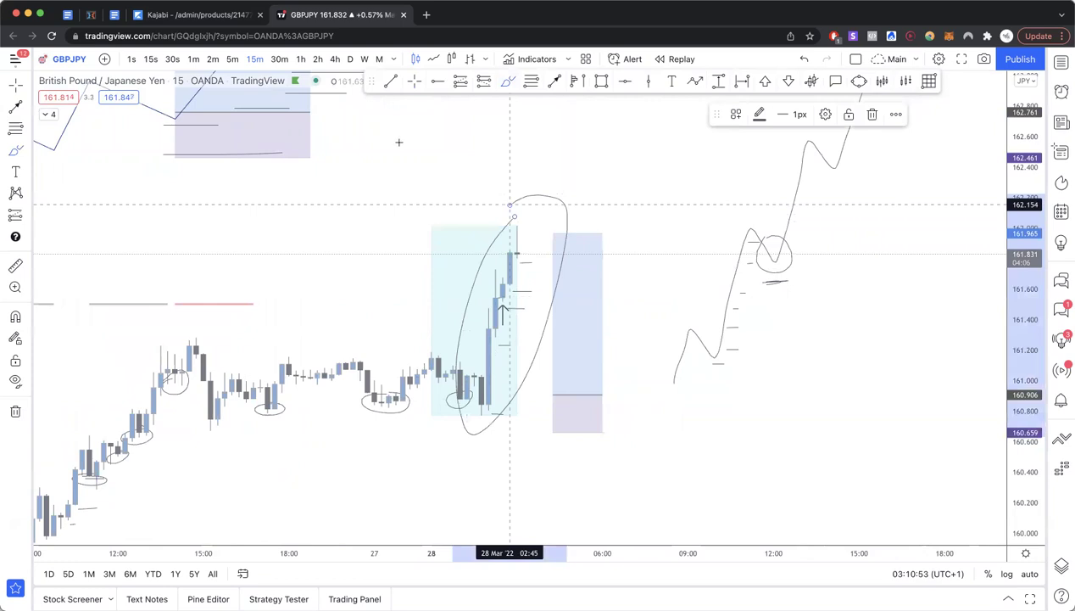
# Switch the chart to the 5-minute timeframe and bring the 24 March price action into view.
pyautogui.moveTo(261, 243)
pyautogui.mouseDown()
pyautogui.moveTo(564, 235)
pyautogui.moveTo(518, 255)
pyautogui.mouseUp()
pyautogui.hscroll(-10, 420, 356)
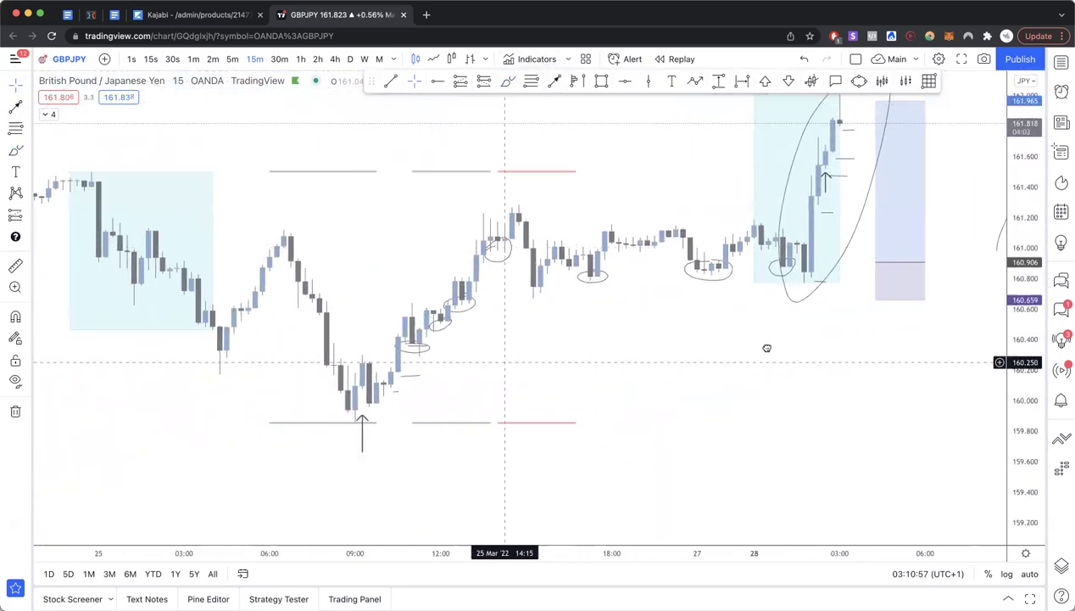
pyautogui.scroll(-1, 409, 341)
pyautogui.moveTo(414, 339); pyautogui.dragTo(439, 332)
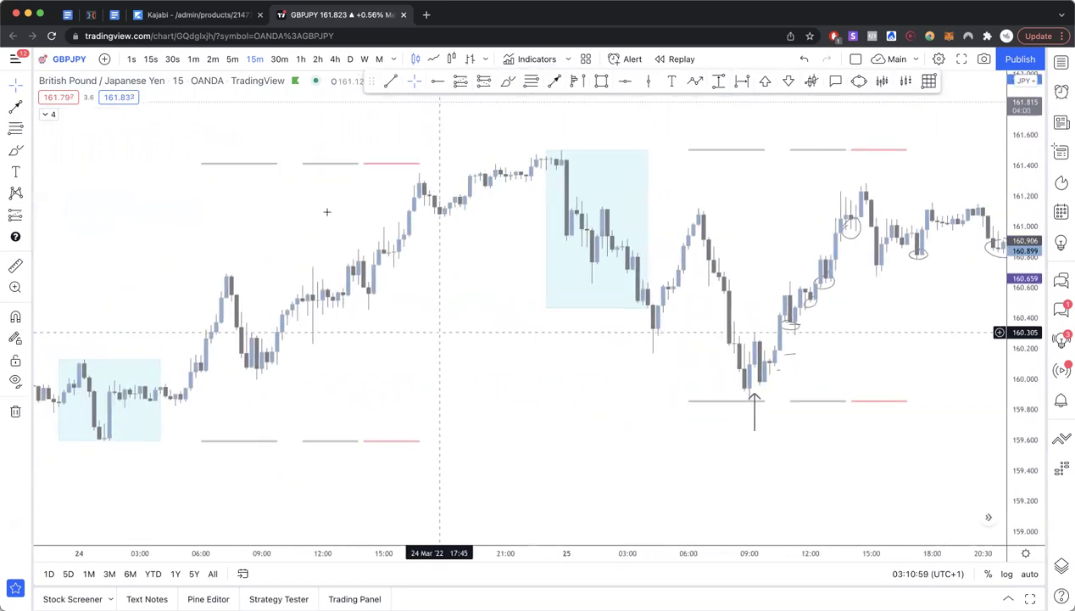
pyautogui.click(231, 58)
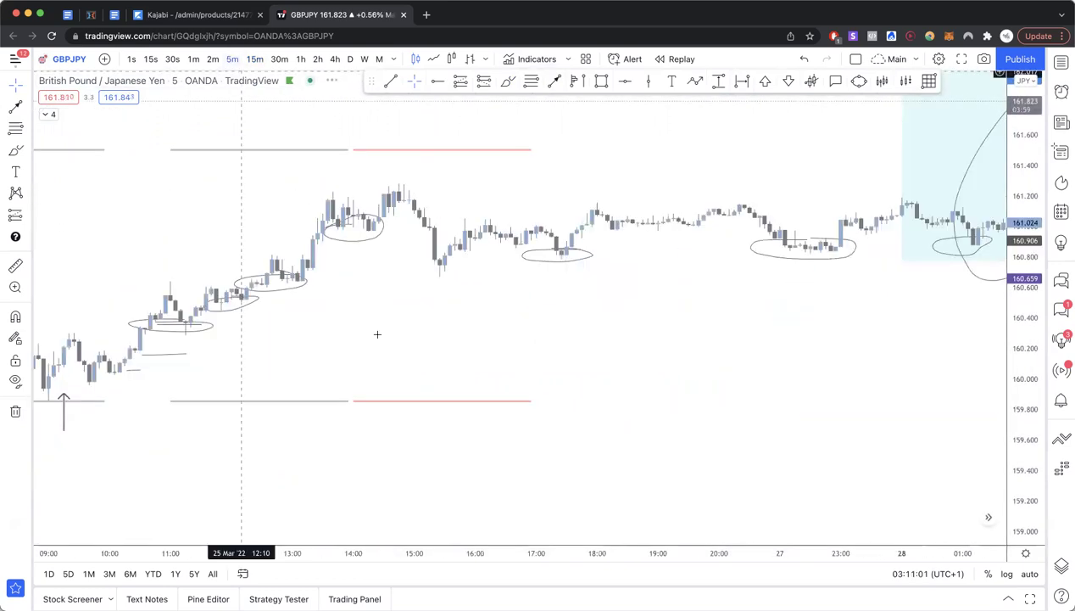
pyautogui.scroll(5, 377, 334)
pyautogui.hscroll(-10, 377, 334)
pyautogui.scroll(3, 378, 334)
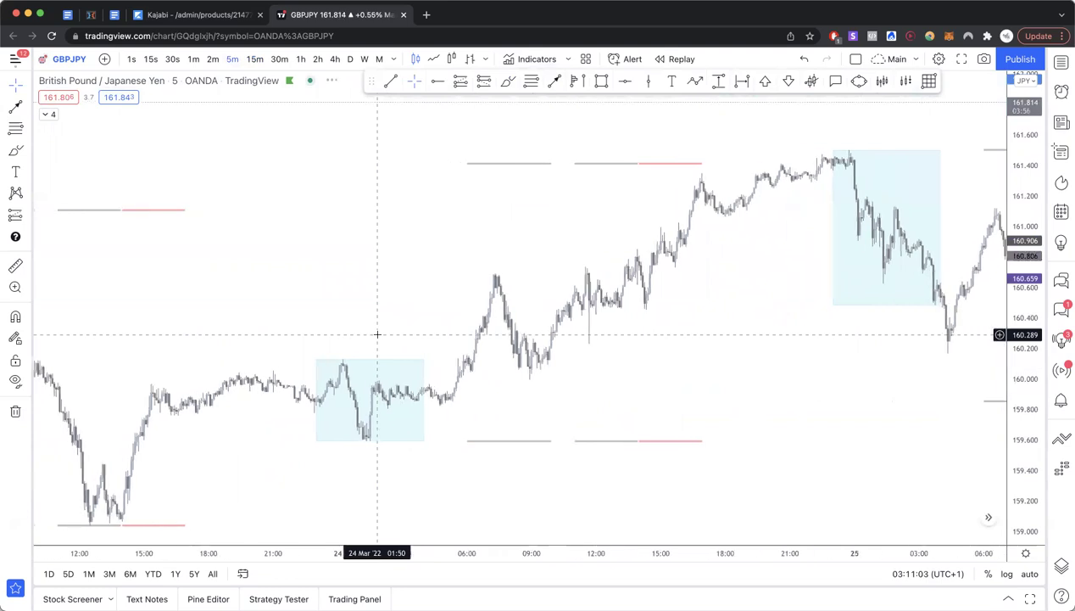
# Draw a horizontal trend line at 160.303 from 08:35 to 09:55 on 24 March.
pyautogui.scroll(4, 377, 334)
pyautogui.hscroll(-3, 377, 334)
pyautogui.moveTo(1014, 422); pyautogui.dragTo(944, 88)
pyautogui.hscroll(5, 601, 343)
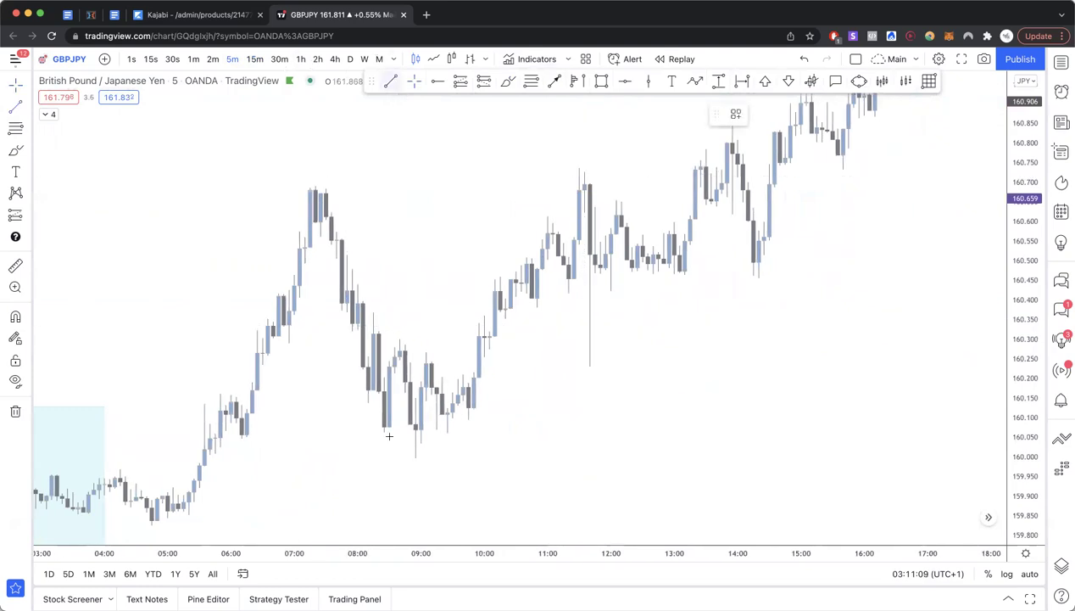
pyautogui.click(474, 338)
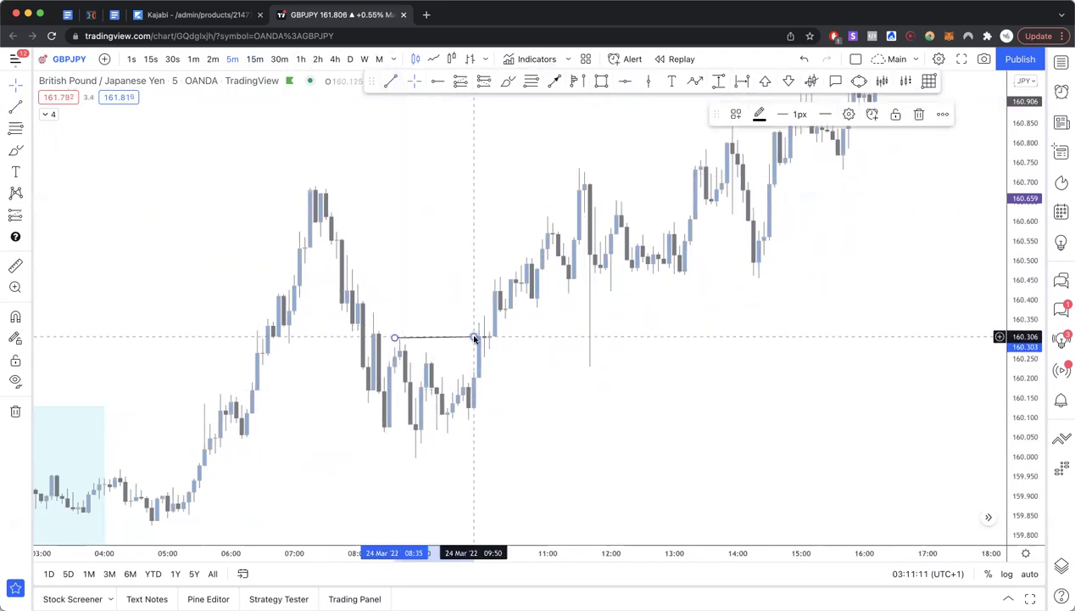
pyautogui.moveTo(474, 337); pyautogui.dragTo(476, 338)
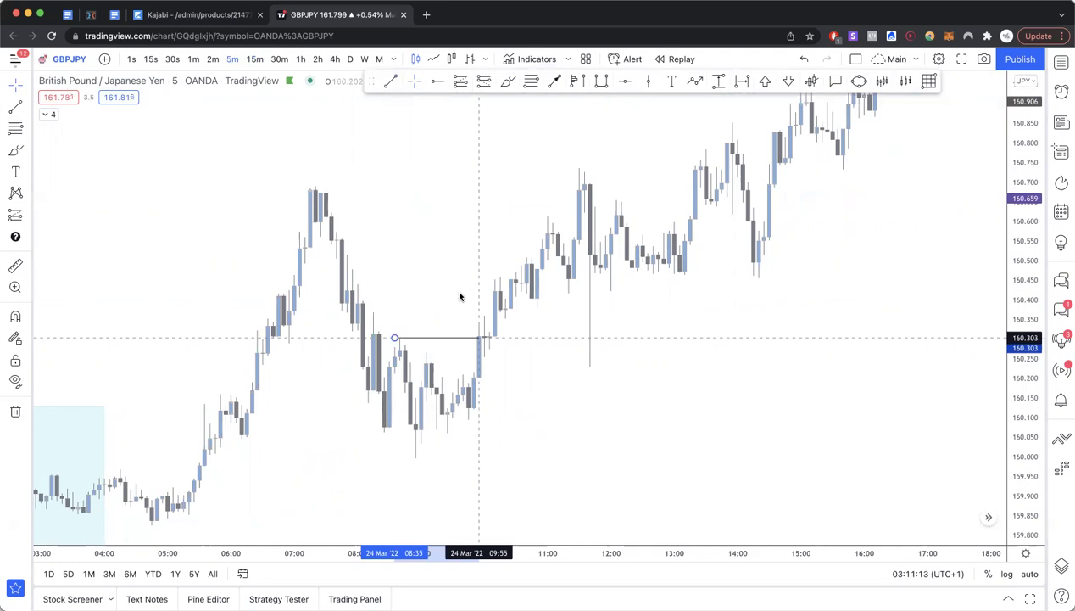
pyautogui.click(387, 90)
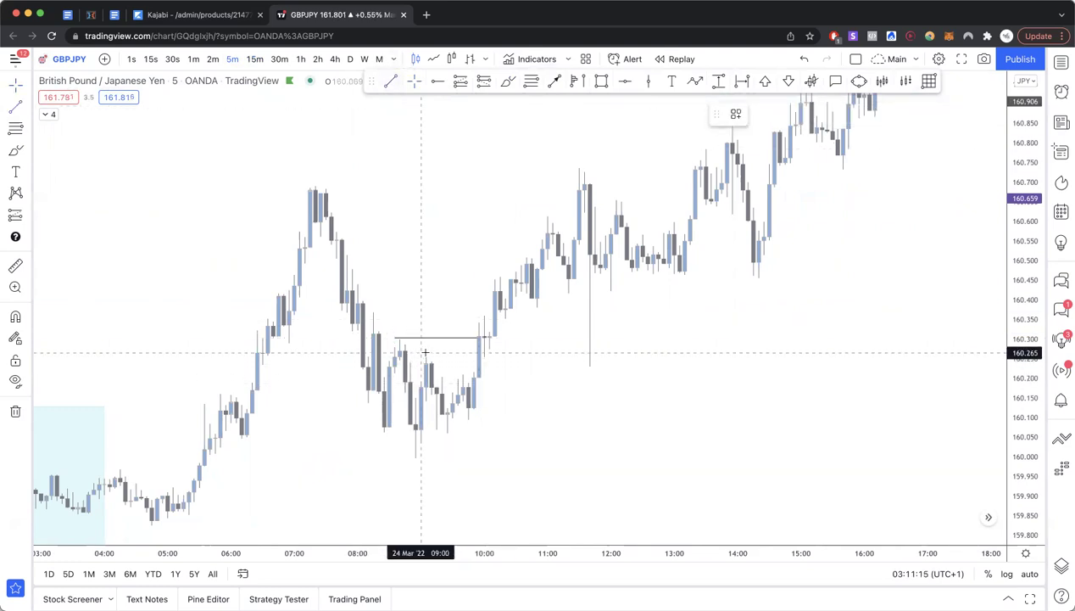
pyautogui.click(484, 350)
pyautogui.press('Delete')
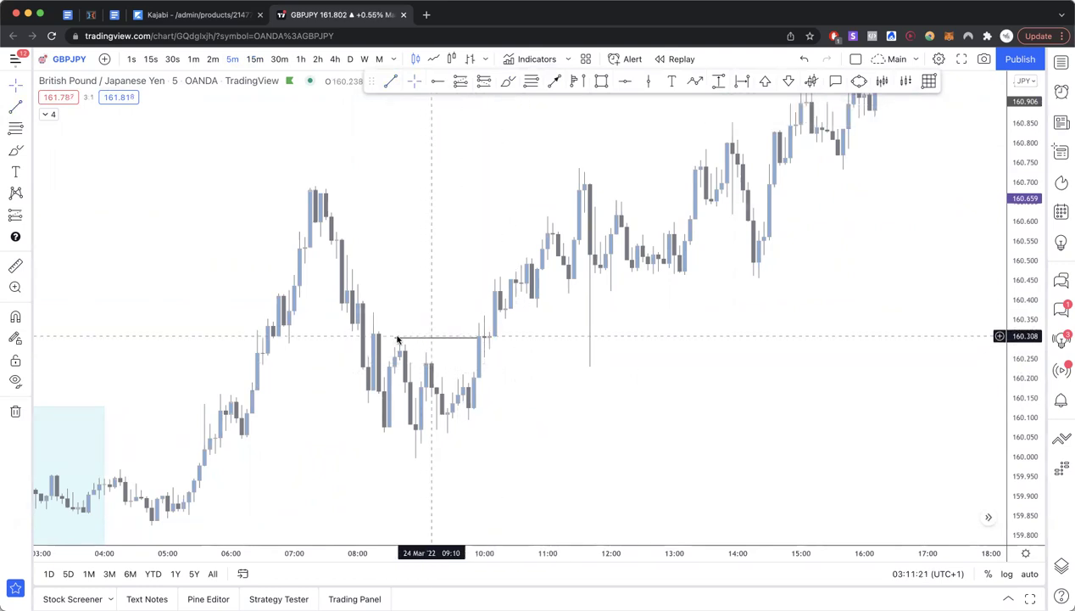
# Nudge the horizontal trend line above the 24 March consolidation down slightly, to about 160.298.
pyautogui.click(453, 340)
pyautogui.moveTo(452, 341); pyautogui.dragTo(451, 340)
pyautogui.click(501, 343)
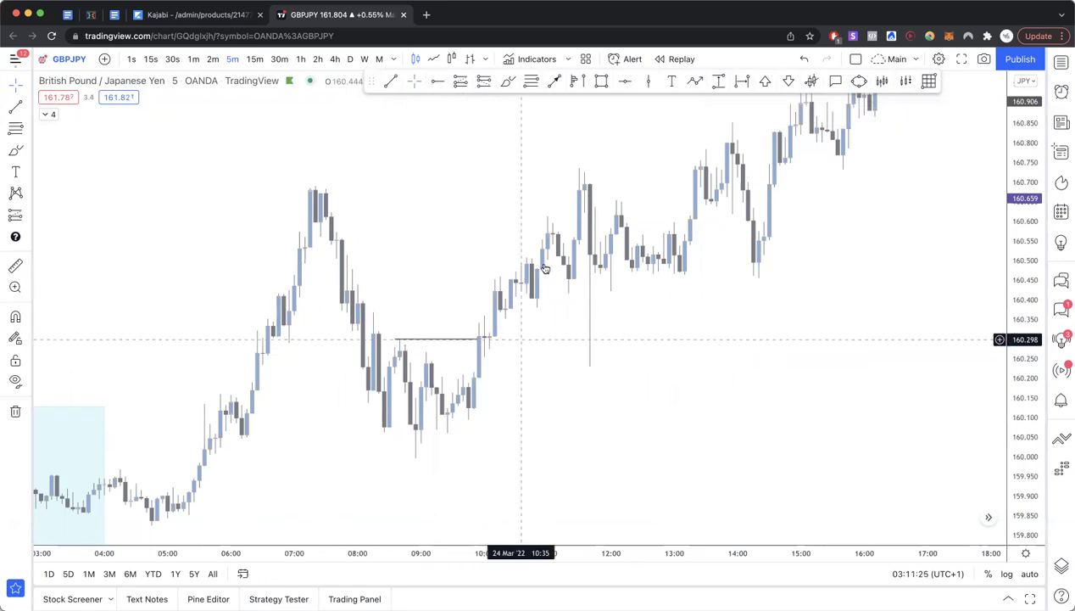
pyautogui.click(500, 347)
pyautogui.press('BackSpace')
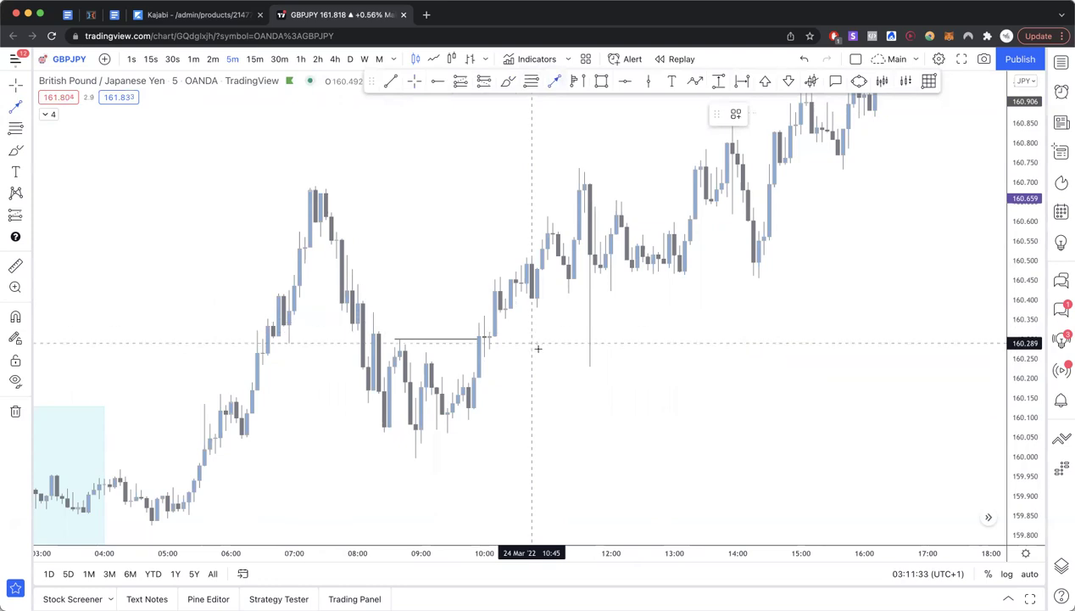
# Draw upward arrows beneath the 24 March pullback lows at about 10:50, 11:20 and 11:40.
pyautogui.moveTo(537, 347); pyautogui.dragTo(537, 315)
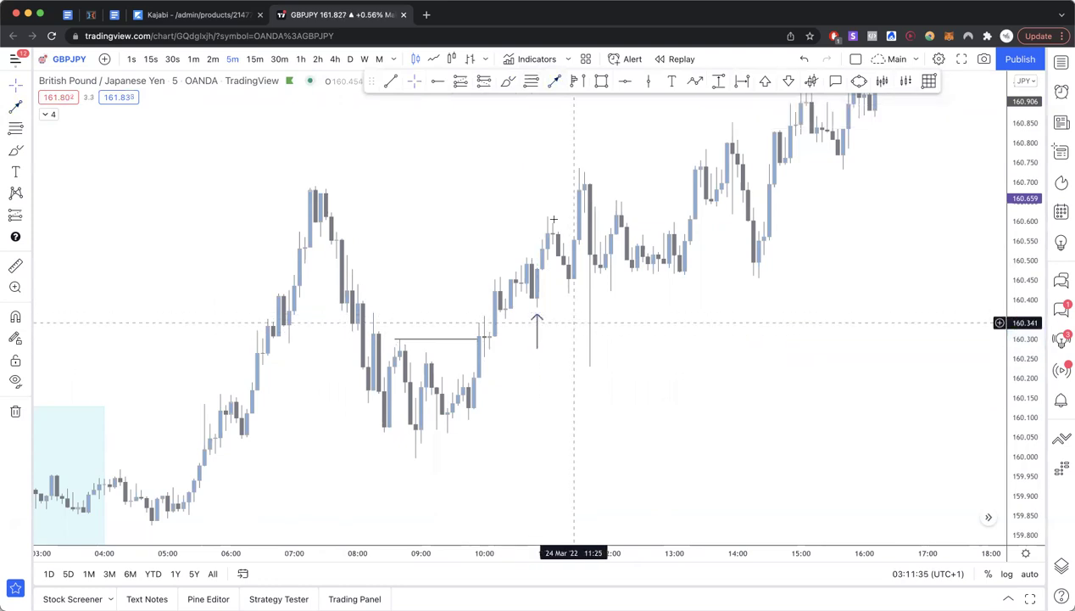
pyautogui.click(556, 81)
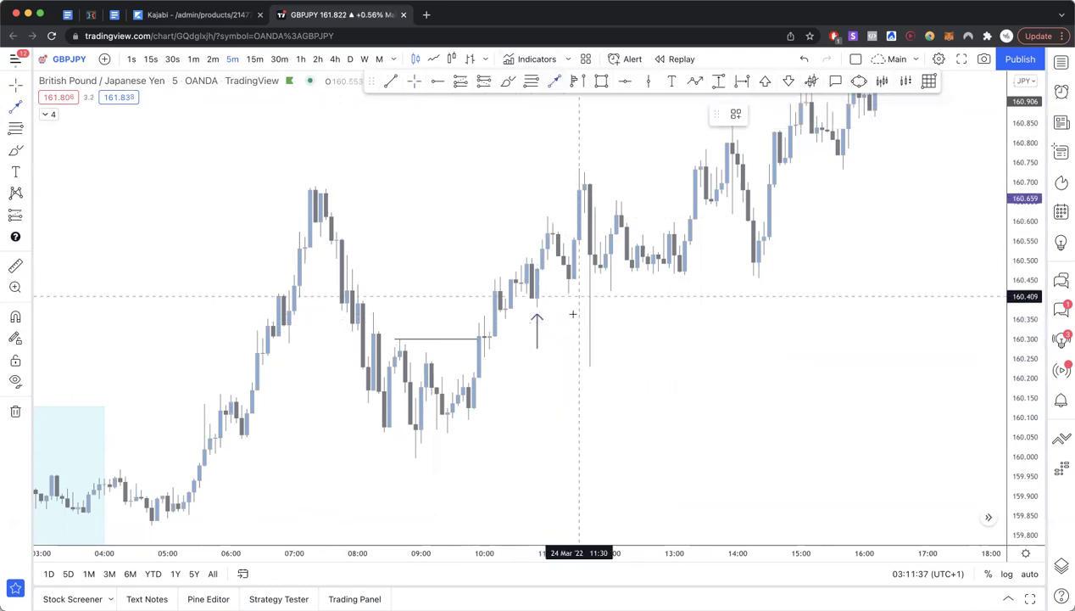
pyautogui.click(569, 303)
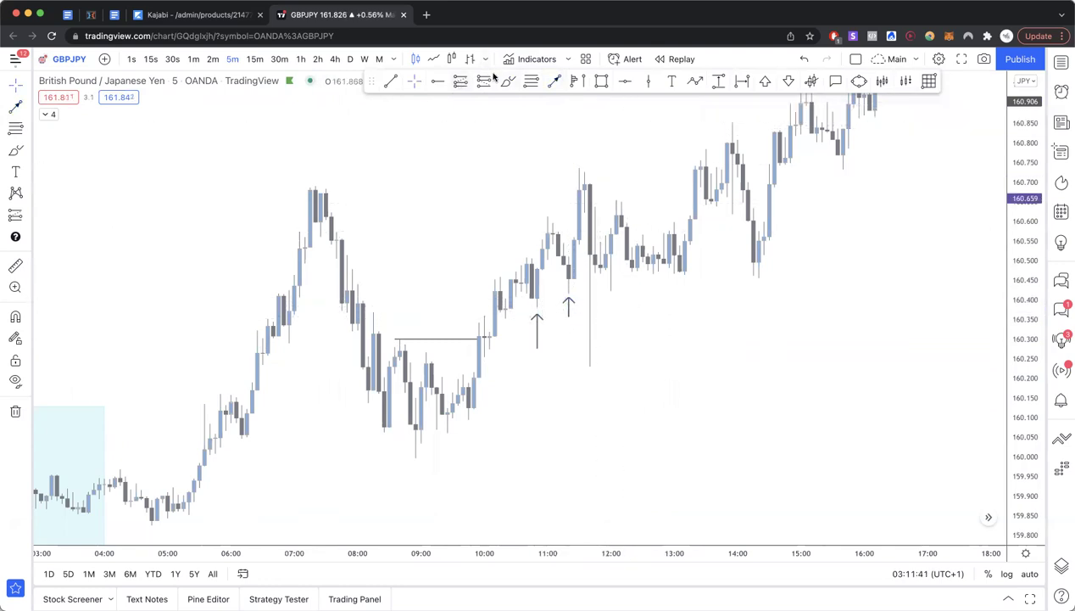
pyautogui.click(585, 379)
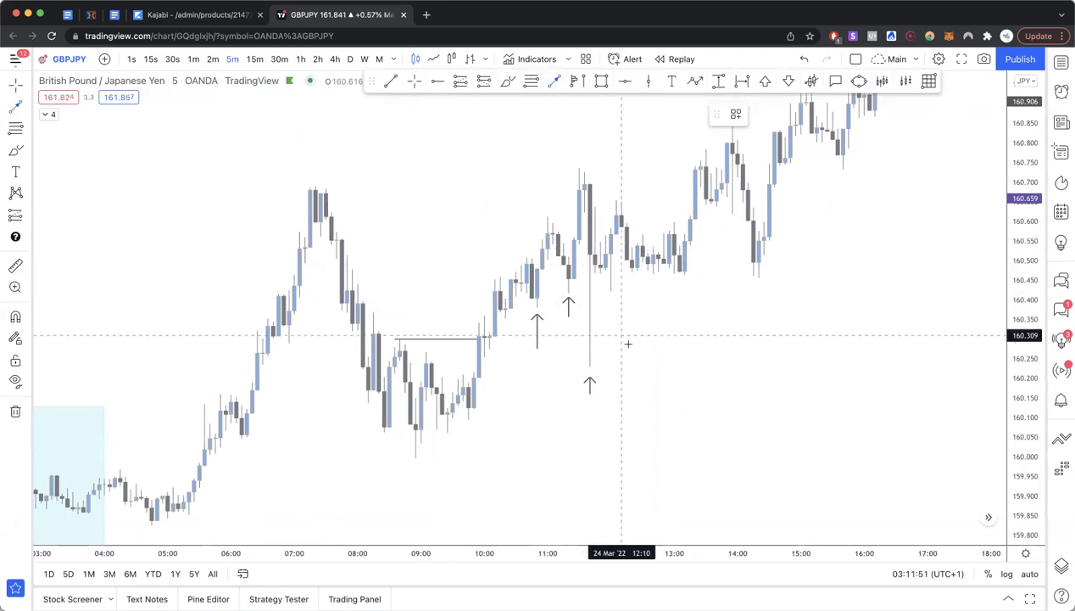
# Draw upward arrows beneath the 24 March lows at about 12:20 and 13:10.
pyautogui.click(631, 311)
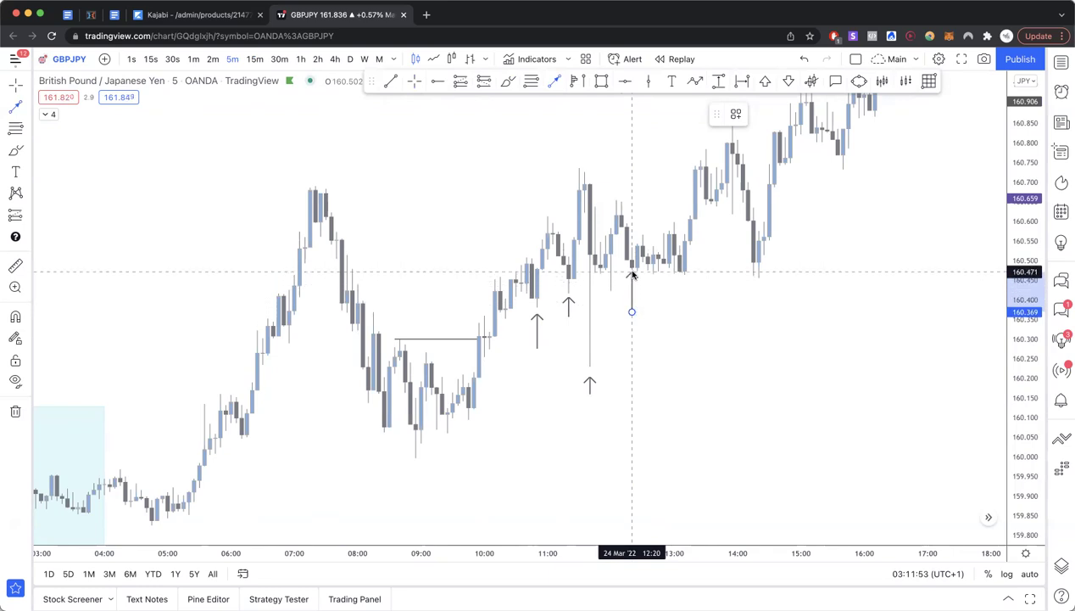
pyautogui.click(632, 273)
pyautogui.click(555, 81)
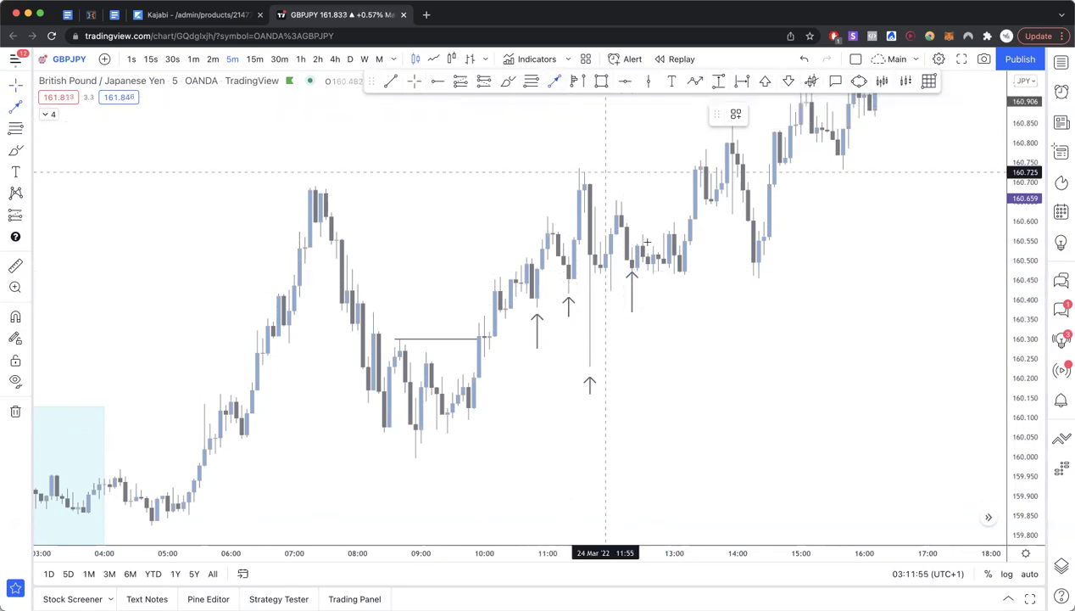
pyautogui.click(685, 307)
pyautogui.click(719, 290)
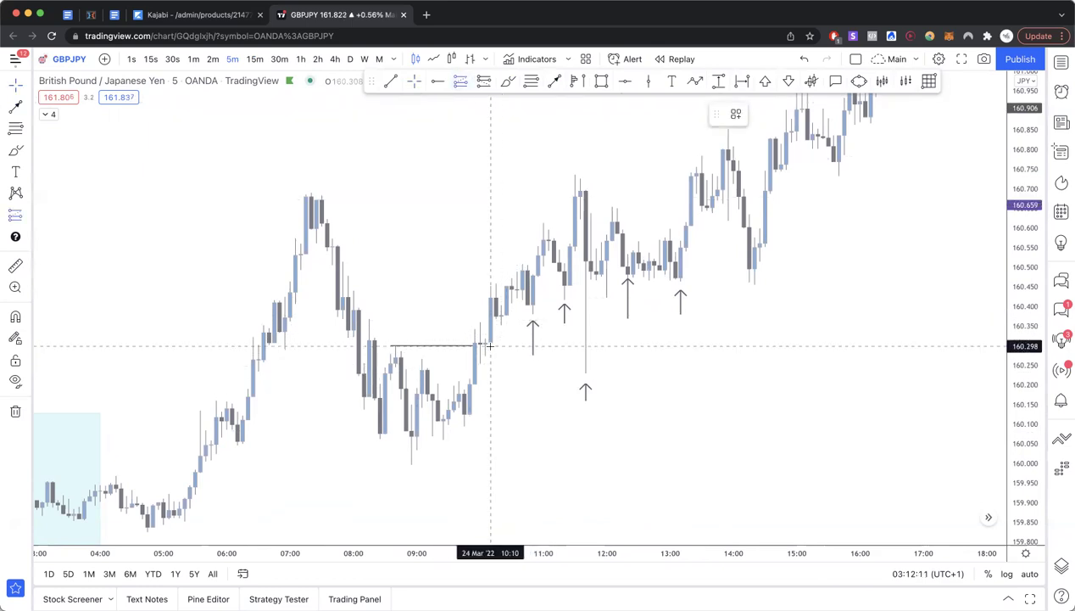
# Place a long position at 10:10 on 24 March with entry at 160.351 and stop at 160.191.
pyautogui.click(489, 345)
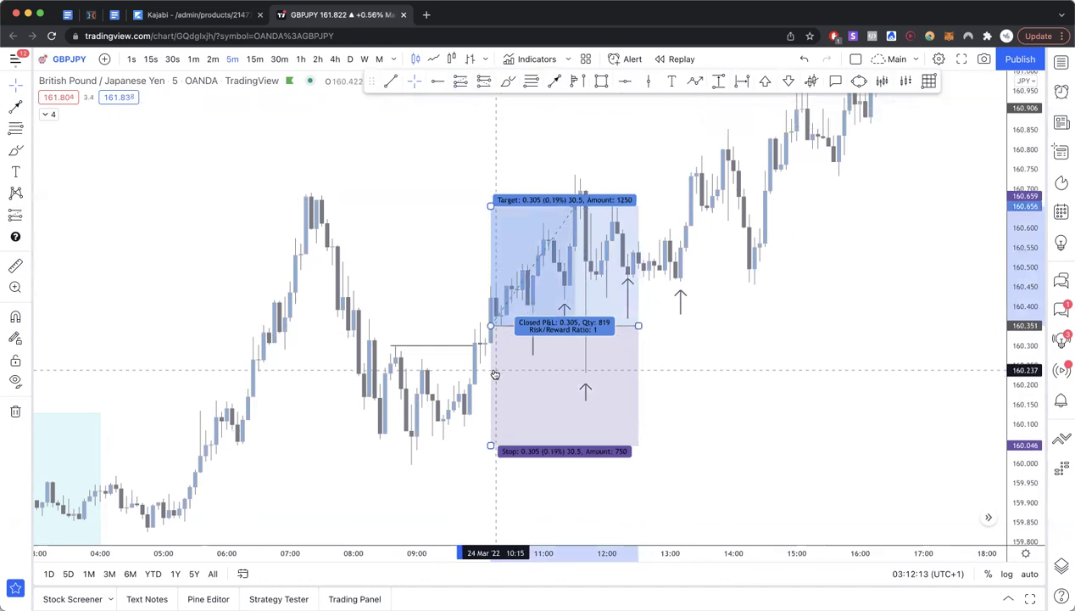
pyautogui.moveTo(490, 445); pyautogui.dragTo(491, 389)
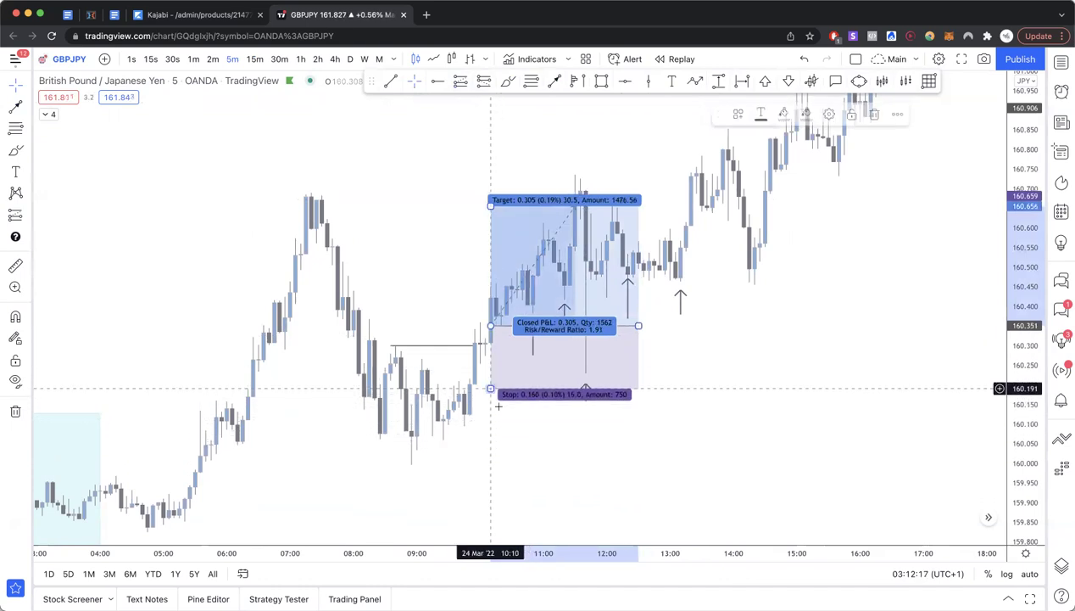
pyautogui.click(498, 403)
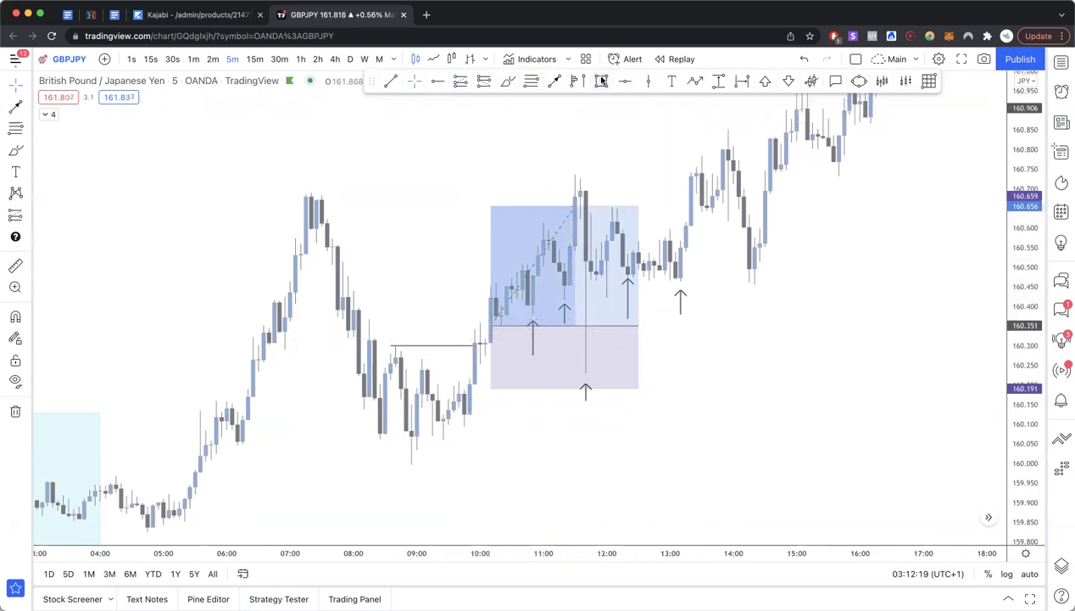
pyautogui.moveTo(473, 323); pyautogui.dragTo(524, 361)
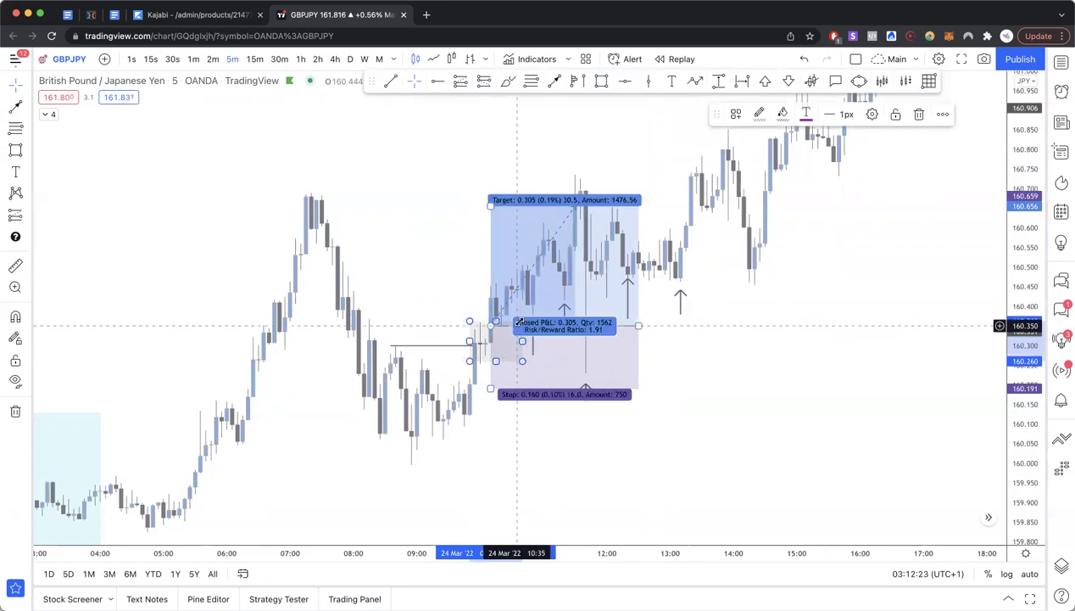
pyautogui.moveTo(522, 321); pyautogui.dragTo(534, 281)
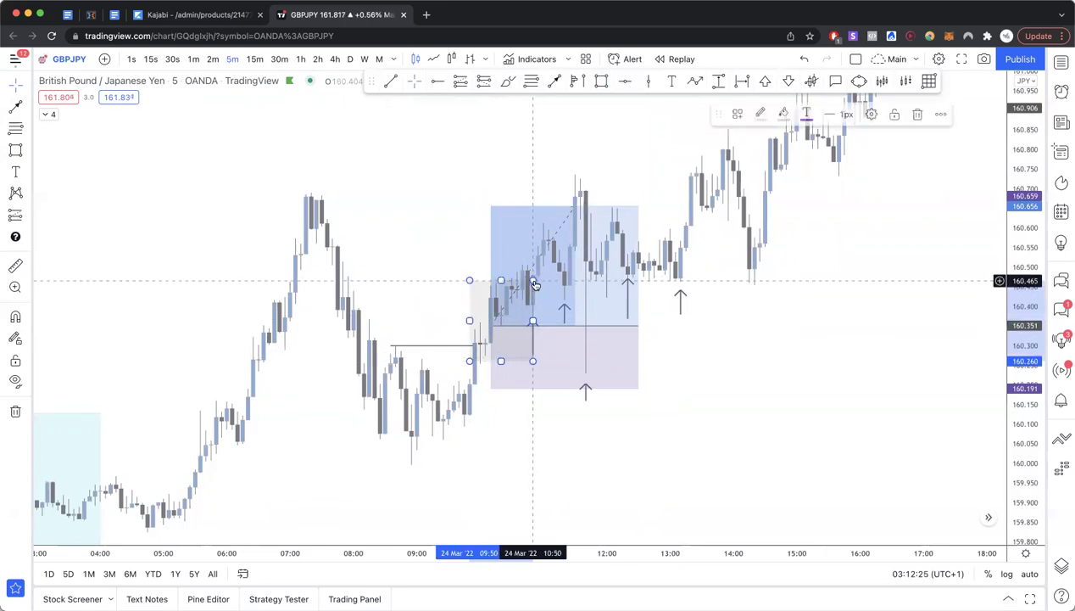
pyautogui.press('Delete')
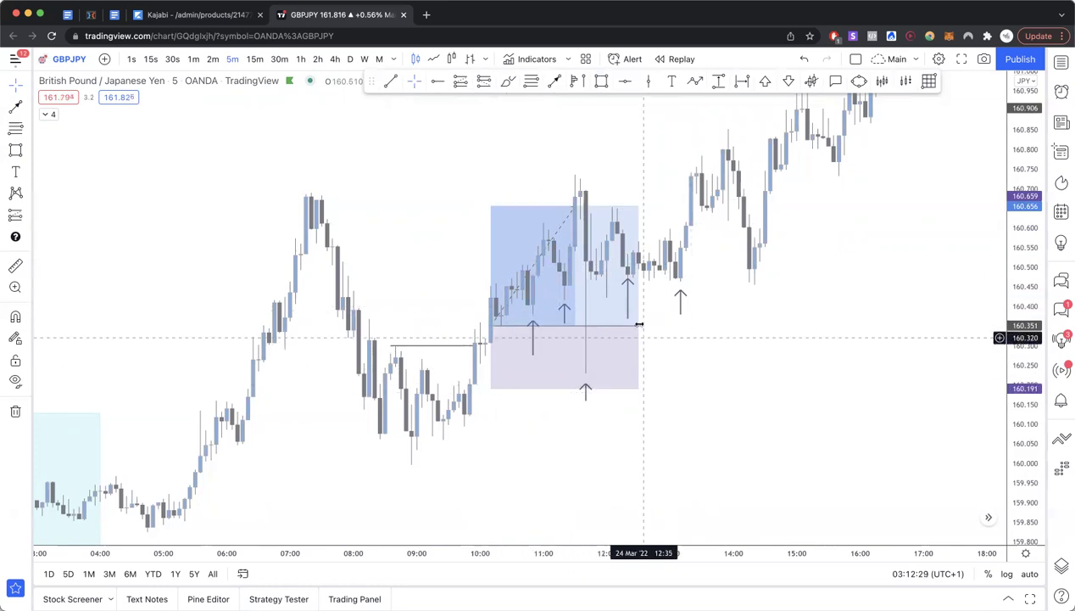
# Narrow the long position to end at about 10:25 and draw a horizontal line along its stop level to about 11:10.
pyautogui.moveTo(639, 326); pyautogui.dragTo(507, 326)
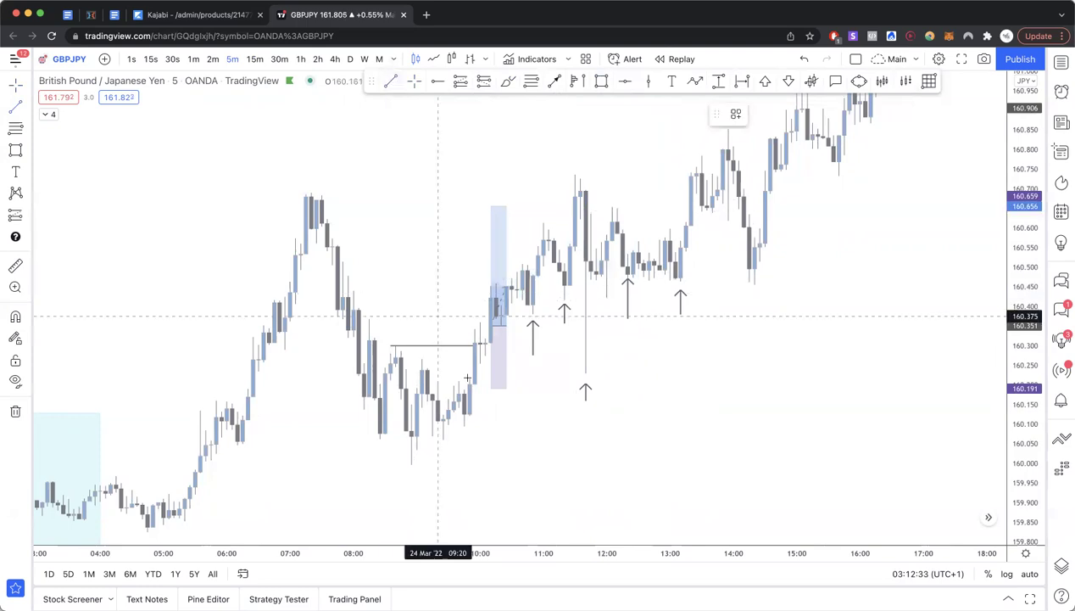
pyautogui.click(554, 390)
# Place two copies of the stop line just beneath the first two arrowed pullback lows, the higher one at about 160.409.
pyautogui.press('super+v')
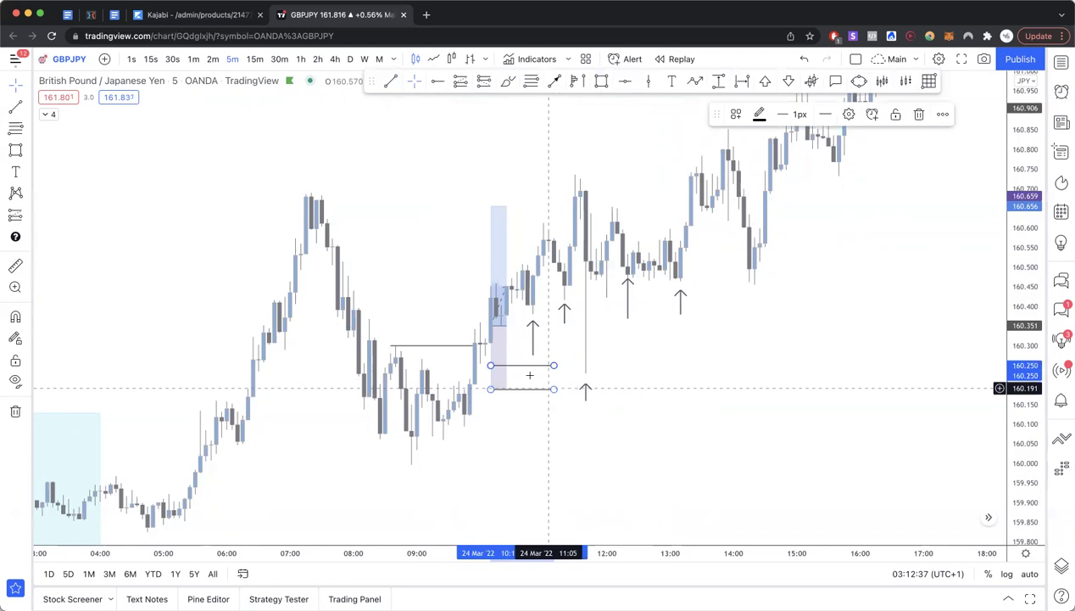
pyautogui.moveTo(531, 365); pyautogui.dragTo(551, 322)
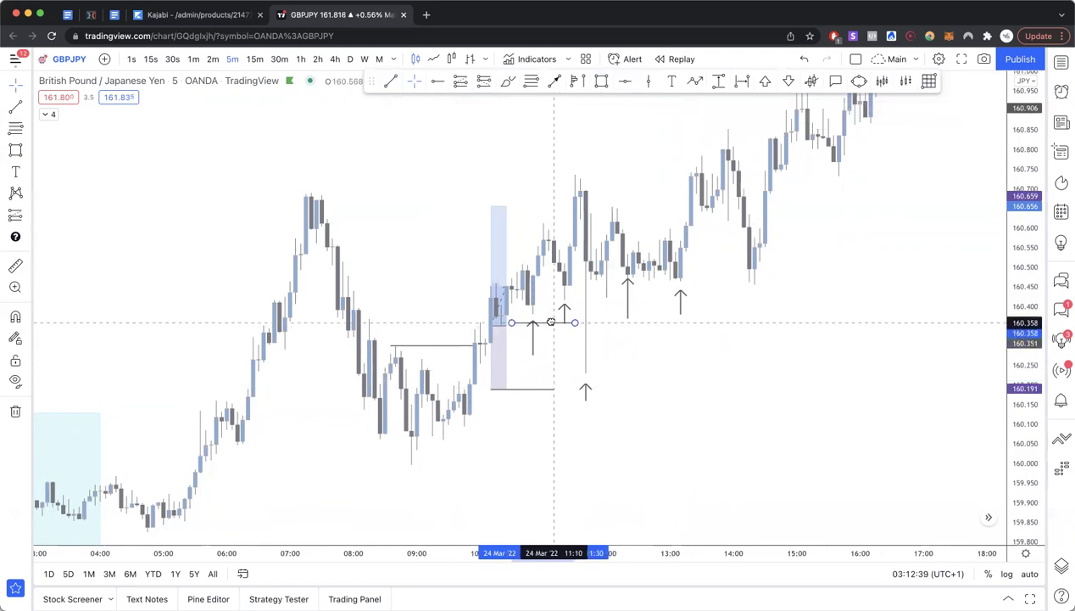
pyautogui.hotkey('ctrl', 'v')
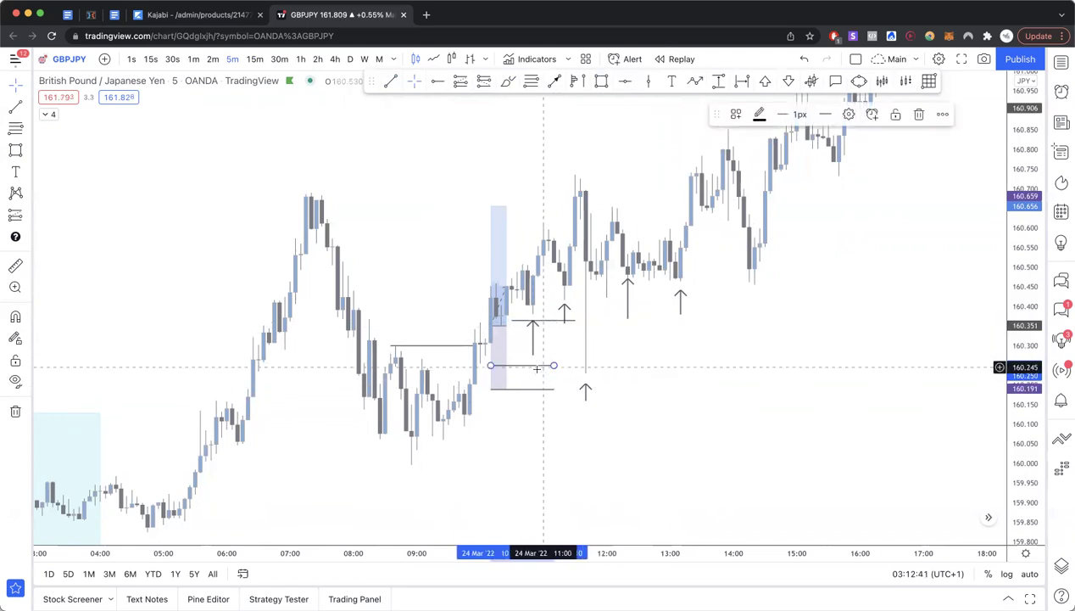
pyautogui.moveTo(538, 370); pyautogui.dragTo(585, 301)
pyautogui.click(627, 332)
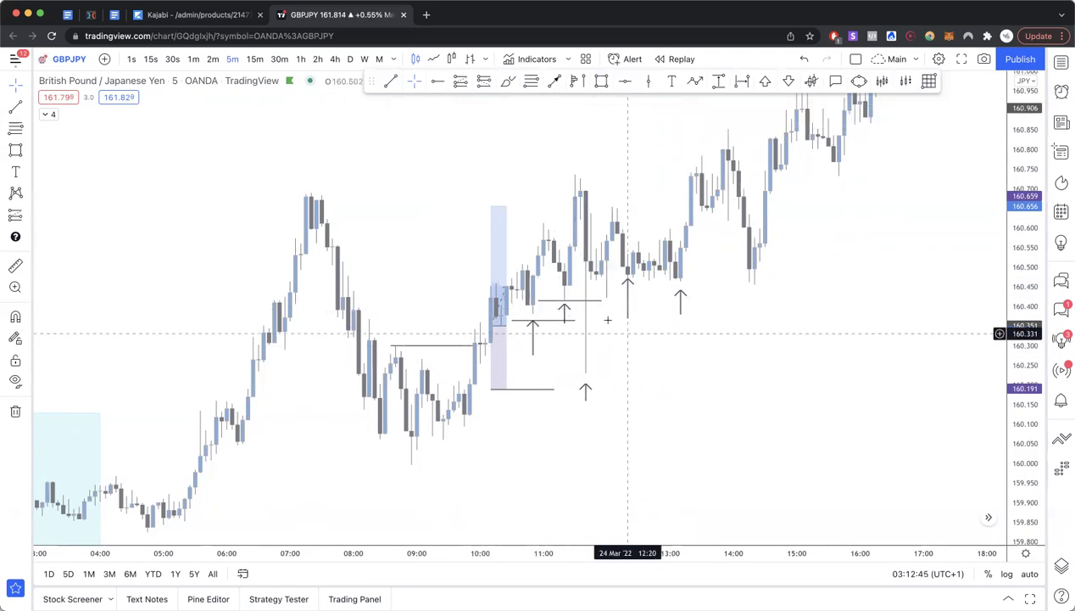
pyautogui.moveTo(581, 301); pyautogui.dragTo(582, 303)
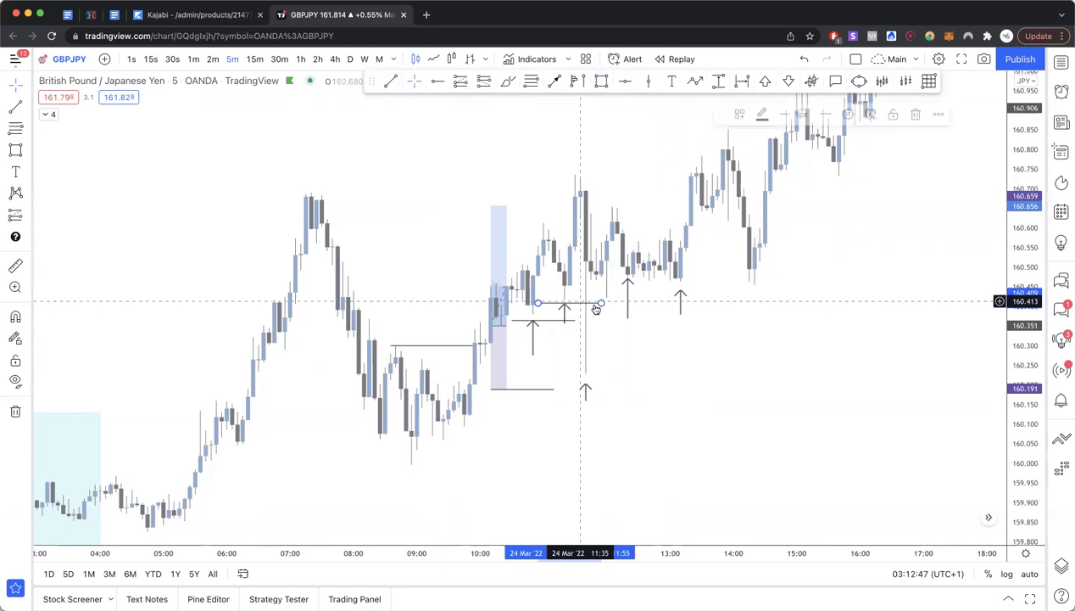
pyautogui.click(622, 315)
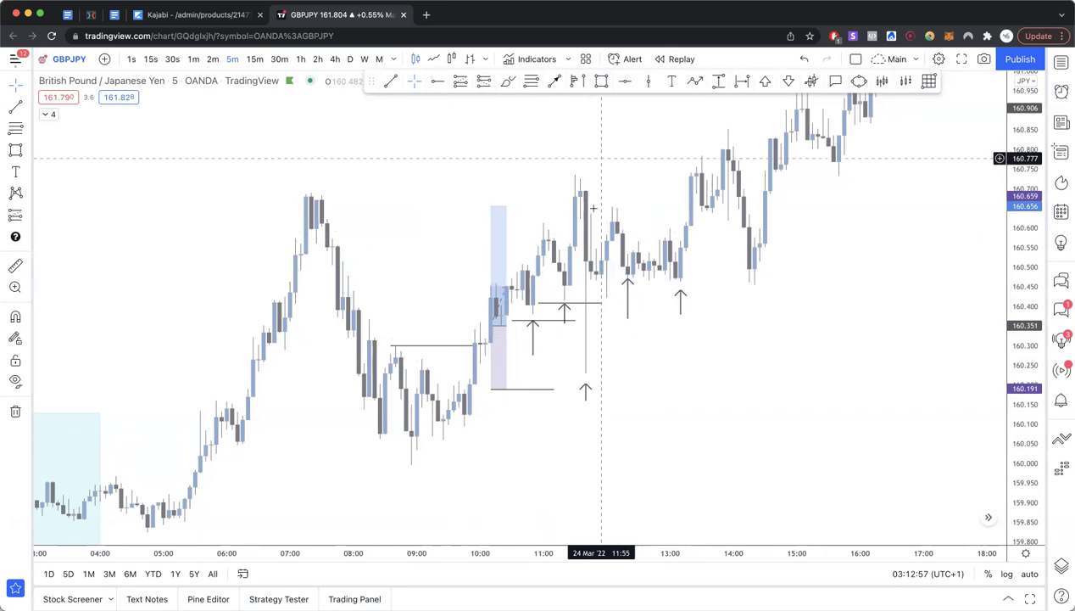
# Brush short horizontal strokes just above the 23 March sell-off's swing highs near 07:00, 07:50 and 09:30, then leave the brush.
pyautogui.scroll(-3, 585, 390)
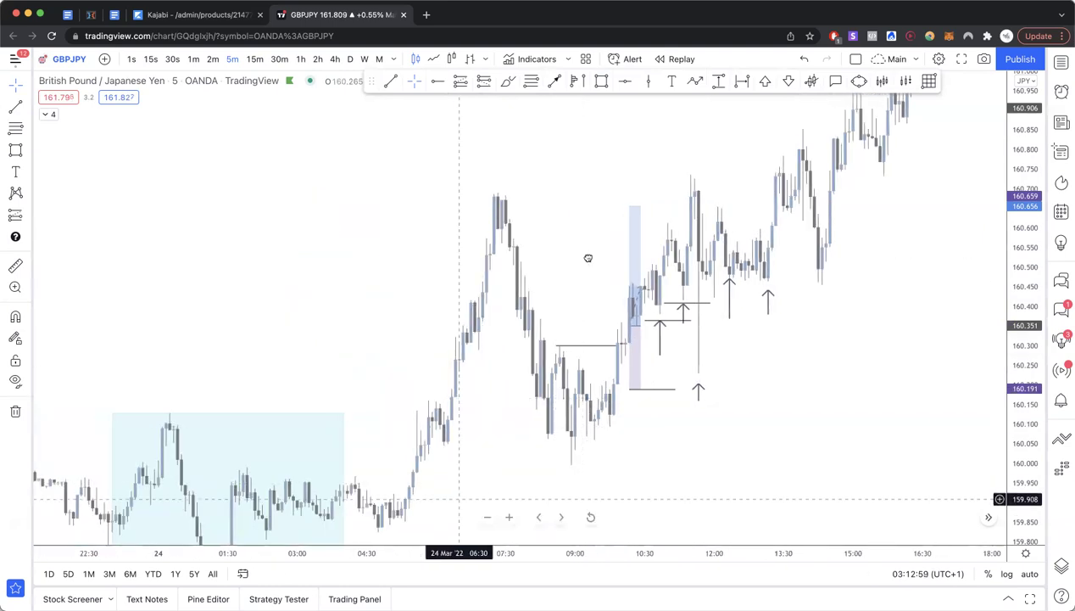
pyautogui.hscroll(-5, 624, 240)
pyautogui.scroll(-3, 625, 242)
pyautogui.scroll(-2, 625, 242)
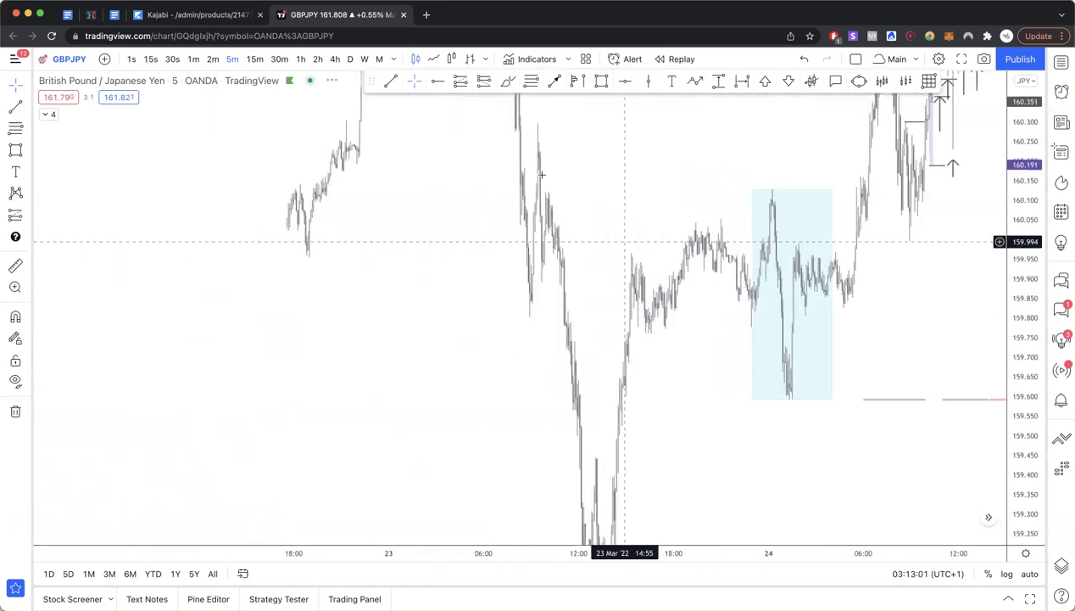
pyautogui.hscroll(-5, 650, 243)
pyautogui.scroll(5, 652, 246)
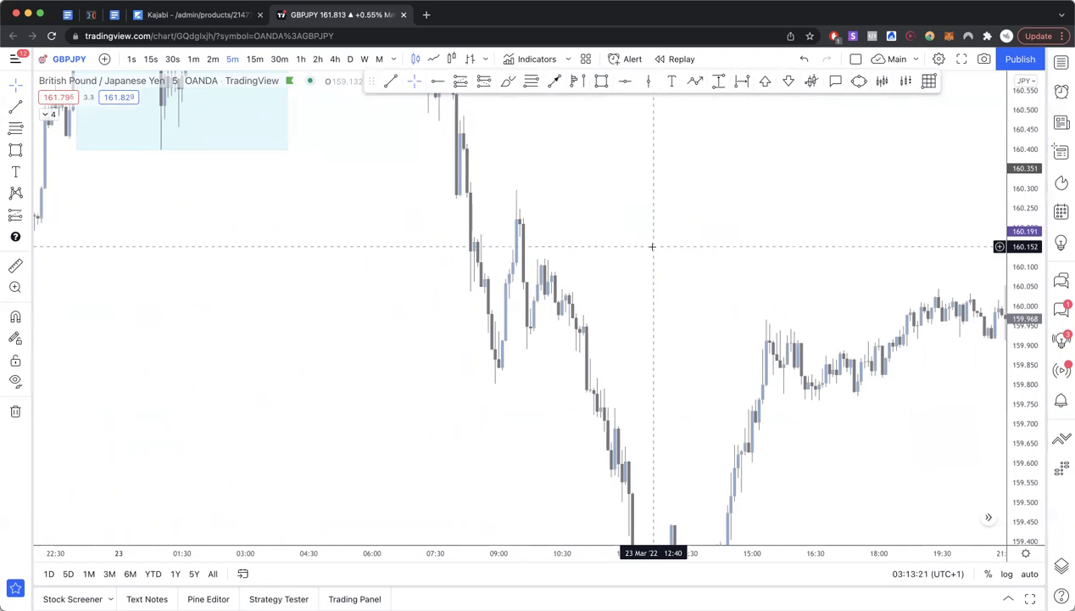
pyautogui.moveTo(598, 191); pyautogui.dragTo(712, 446)
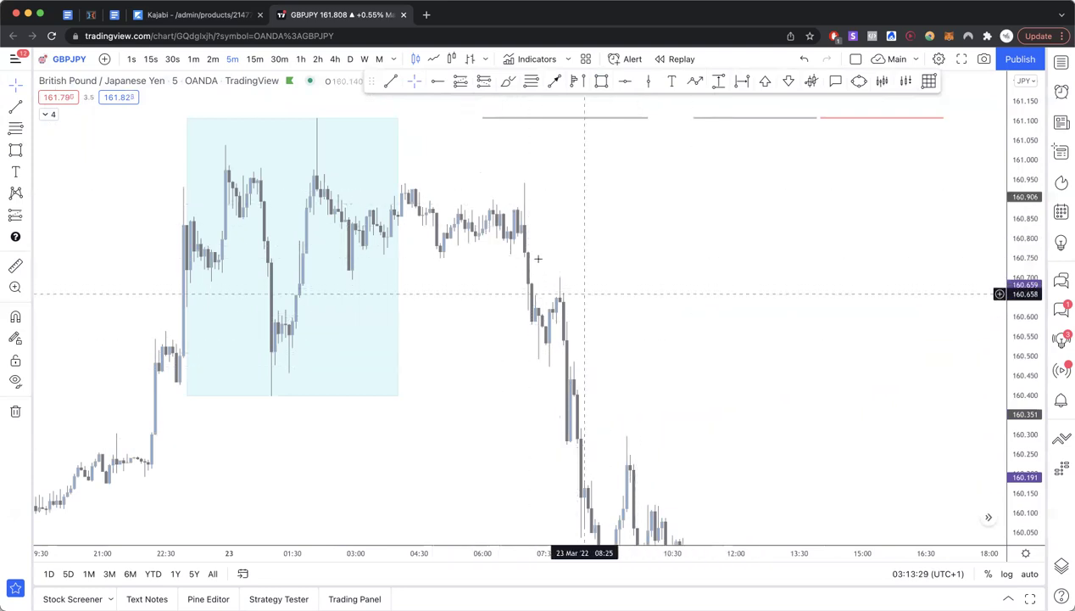
pyautogui.moveTo(628, 376); pyautogui.dragTo(586, 313)
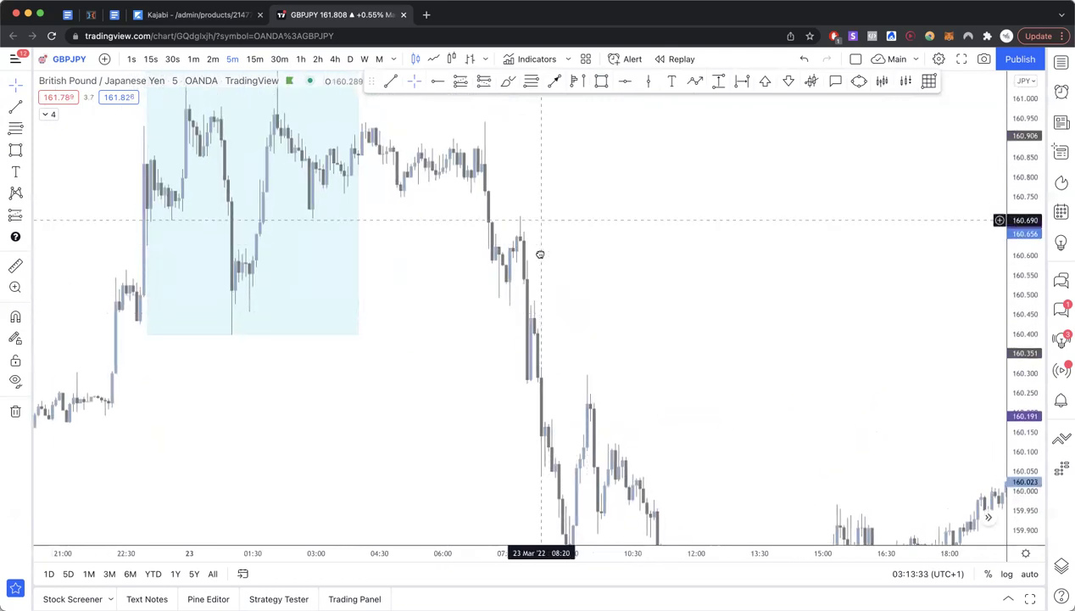
pyautogui.click(507, 81)
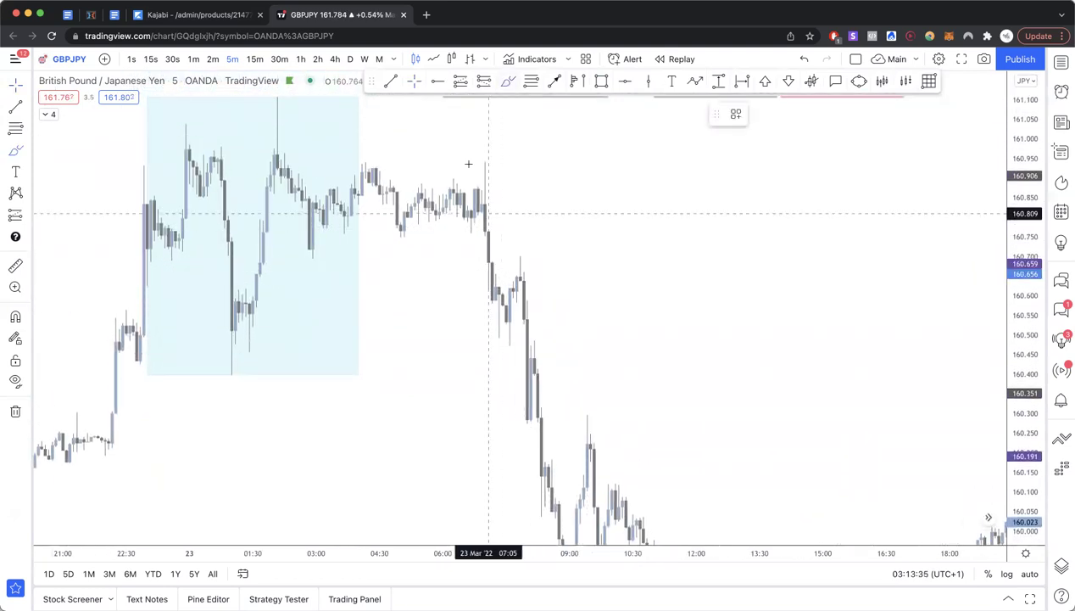
pyautogui.moveTo(466, 157); pyautogui.dragTo(504, 153)
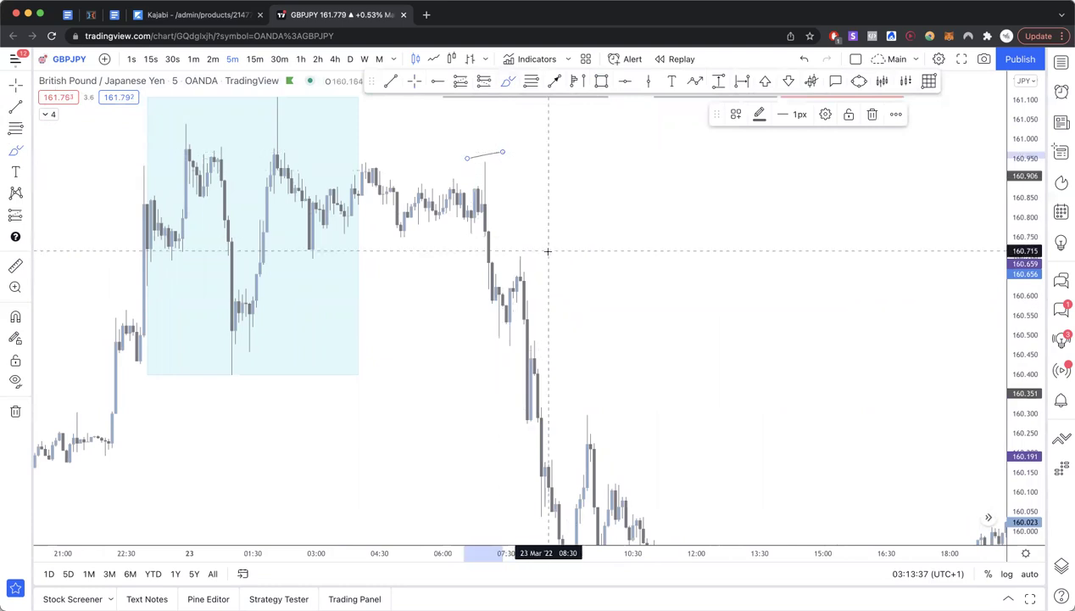
pyautogui.moveTo(505, 249); pyautogui.dragTo(541, 250)
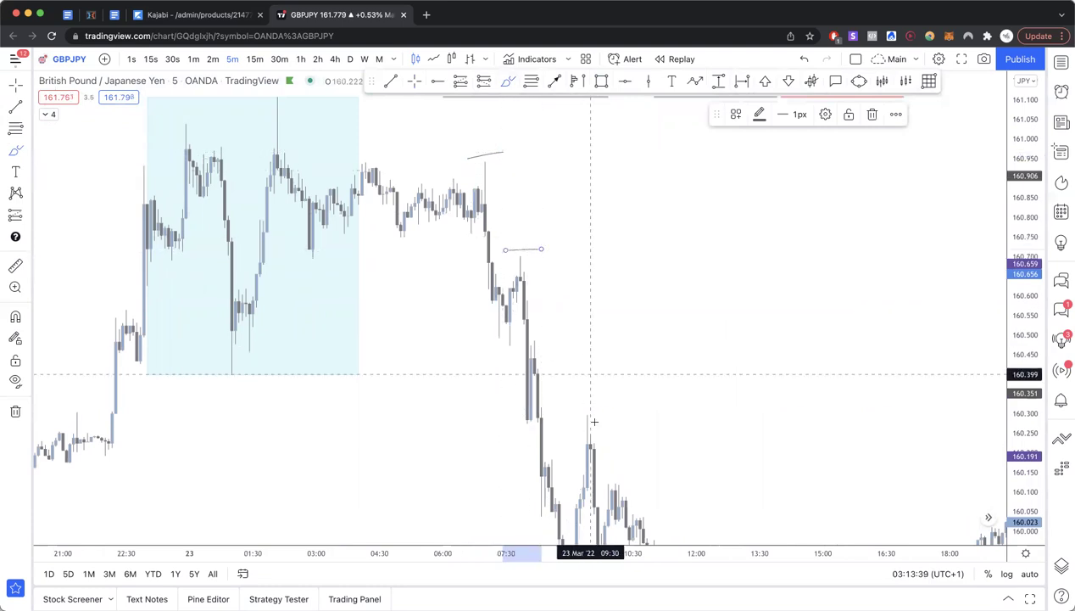
pyautogui.moveTo(573, 400); pyautogui.dragTo(608, 401)
pyautogui.click(12, 85)
# Brush a short horizontal stroke just above the next lower high of the 23 March sell-off, near 10:15.
pyautogui.click(586, 250)
pyautogui.moveTo(587, 250); pyautogui.dragTo(512, 97)
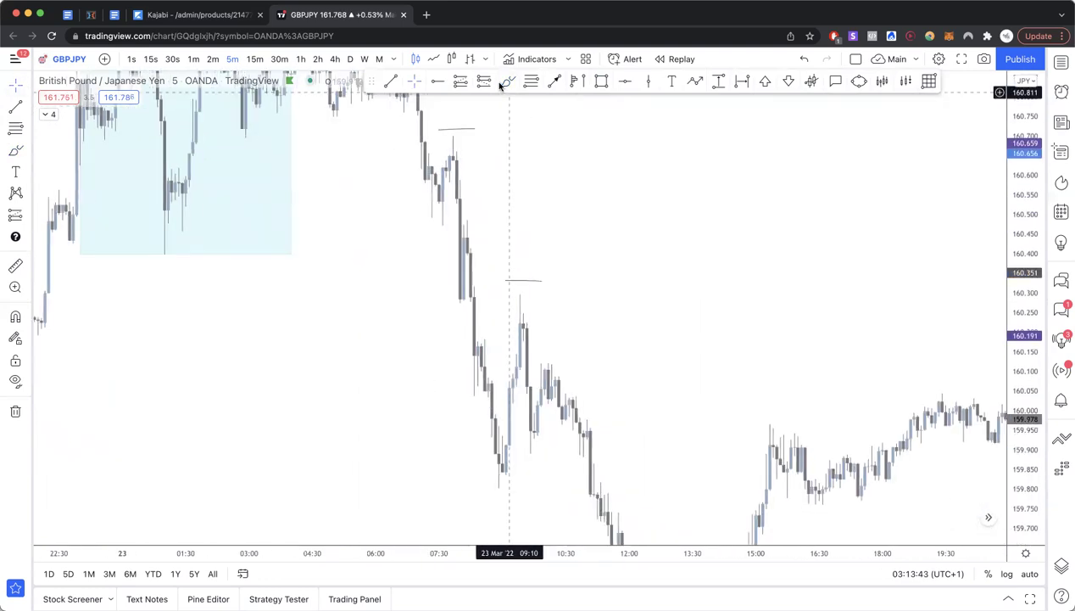
pyautogui.click(507, 81)
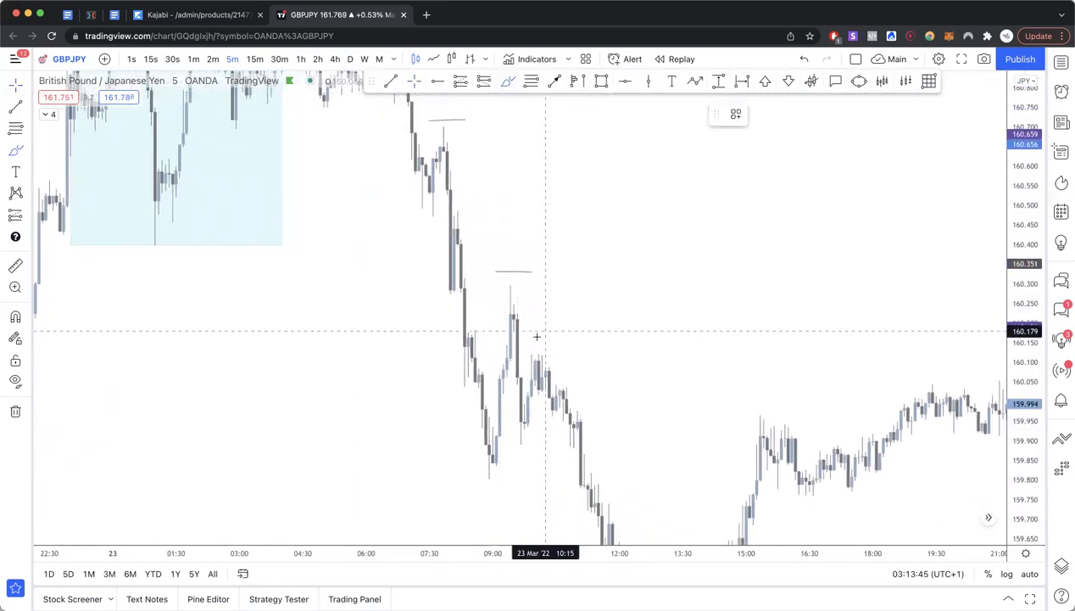
pyautogui.moveTo(538, 341); pyautogui.dragTo(559, 340)
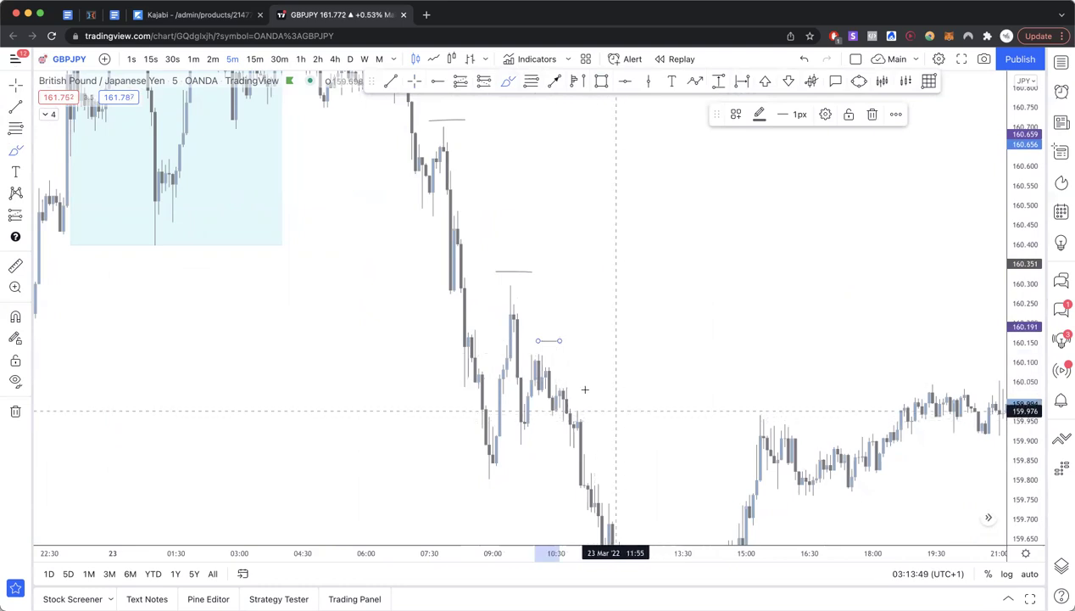
# Brush short horizontal strokes just above the 23 March sell-off's next lower highs, near 10:45 and 11:50.
pyautogui.moveTo(558, 375); pyautogui.dragTo(576, 376)
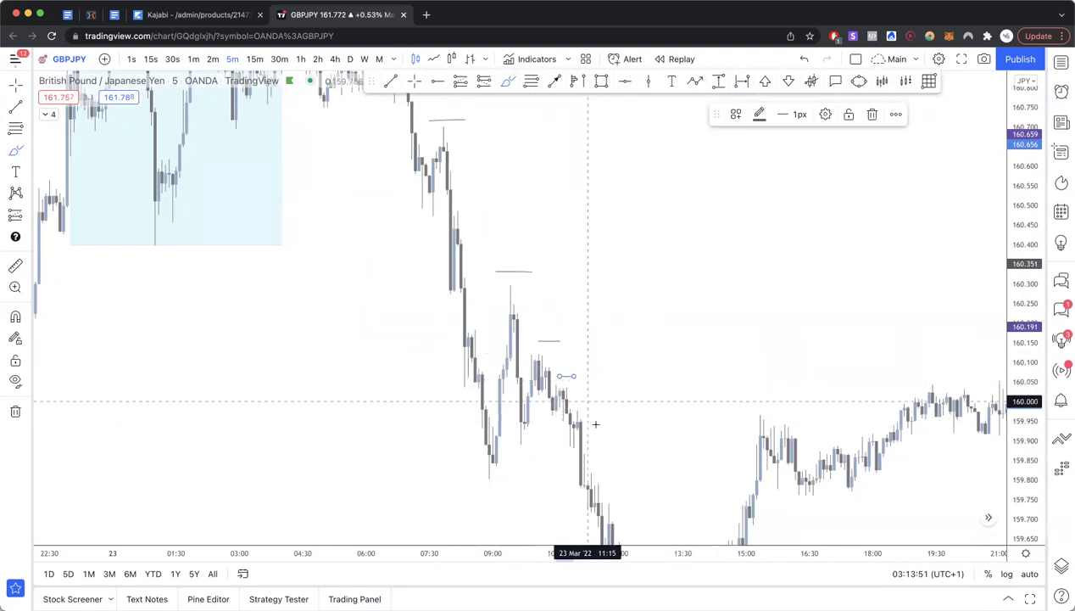
pyautogui.scroll(3, 346, 298)
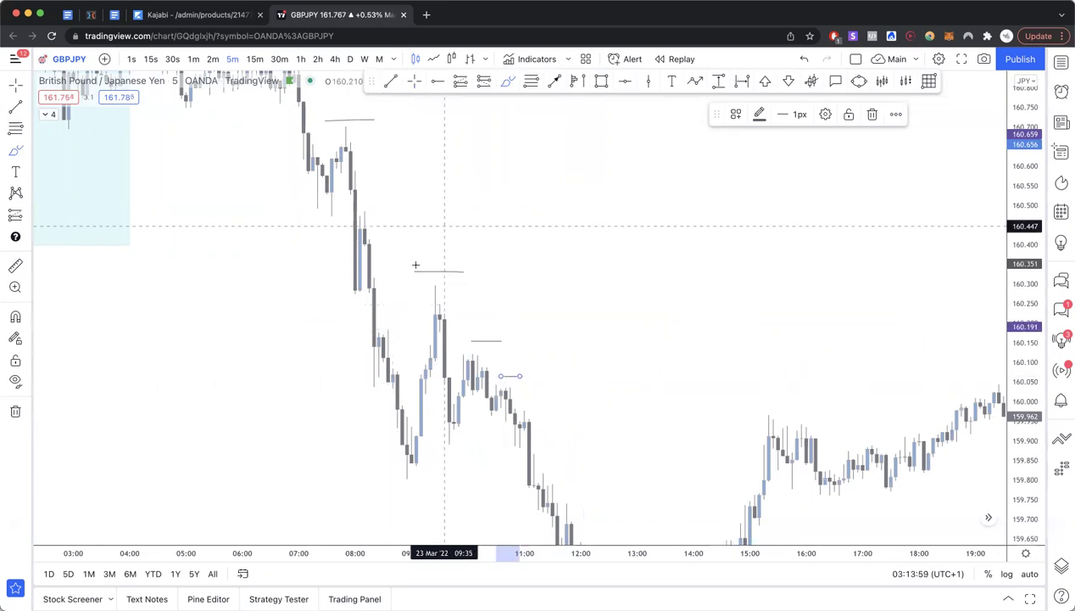
pyautogui.moveTo(260, 209); pyautogui.dragTo(250, 335)
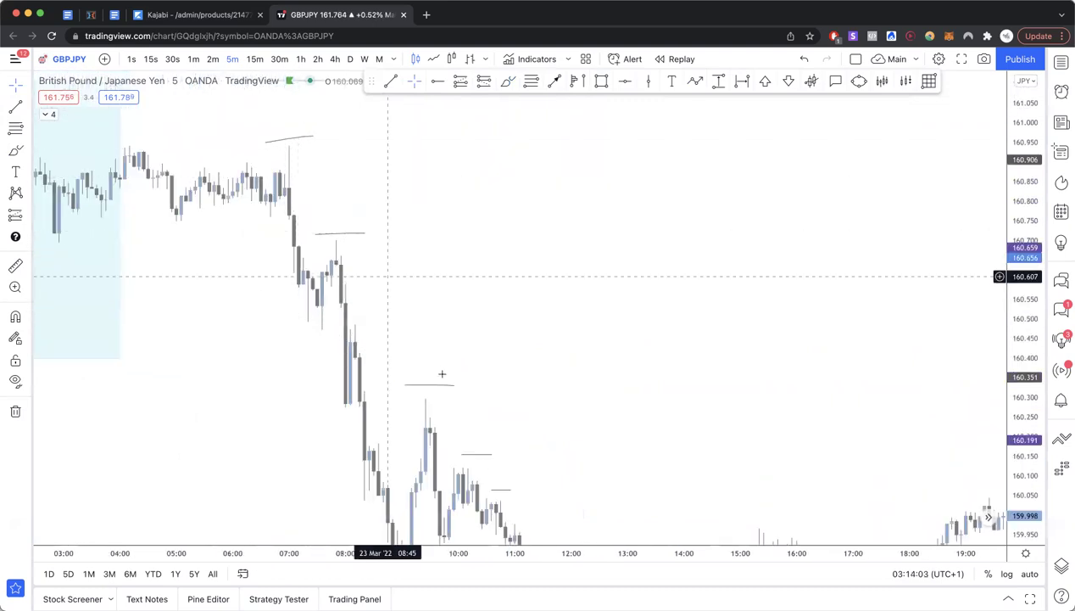
pyautogui.moveTo(453, 333); pyautogui.dragTo(418, 247)
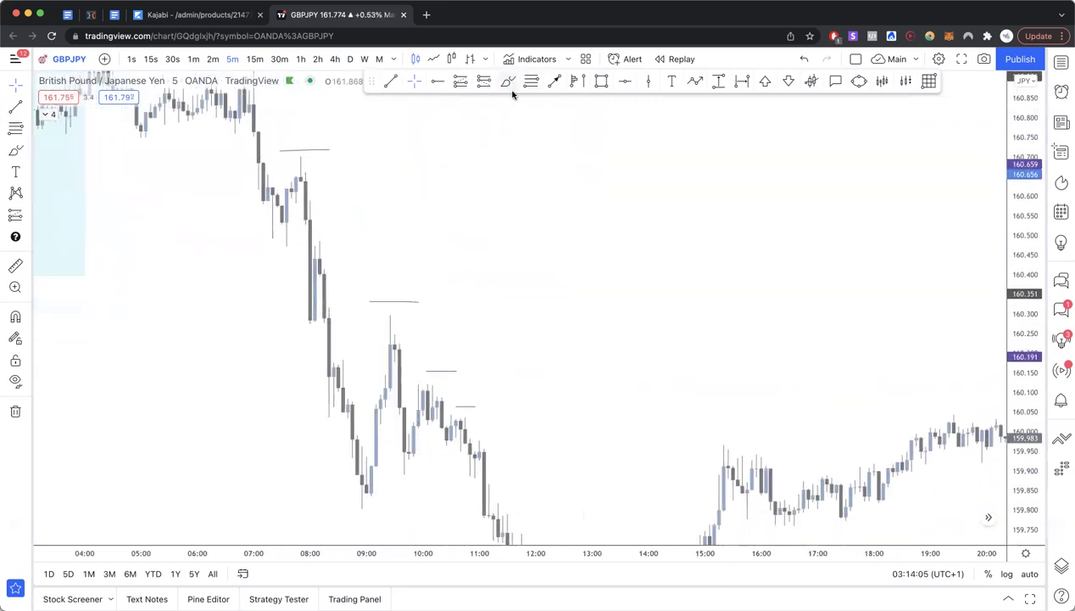
pyautogui.moveTo(503, 340)
pyautogui.mouseDown()
pyautogui.moveTo(428, 205)
pyautogui.moveTo(472, 145)
pyautogui.mouseUp()
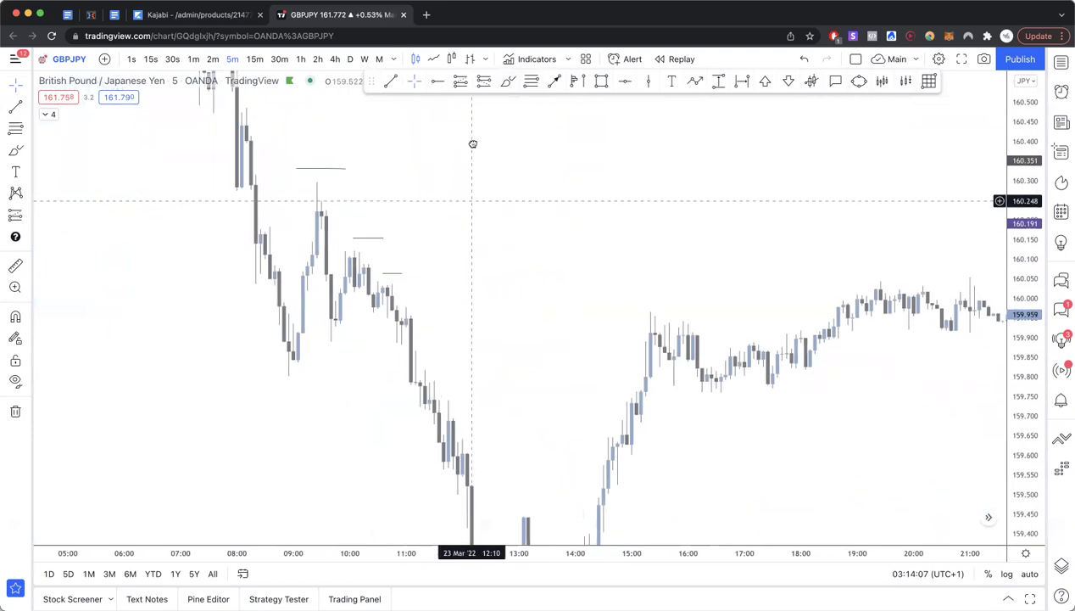
pyautogui.click(508, 83)
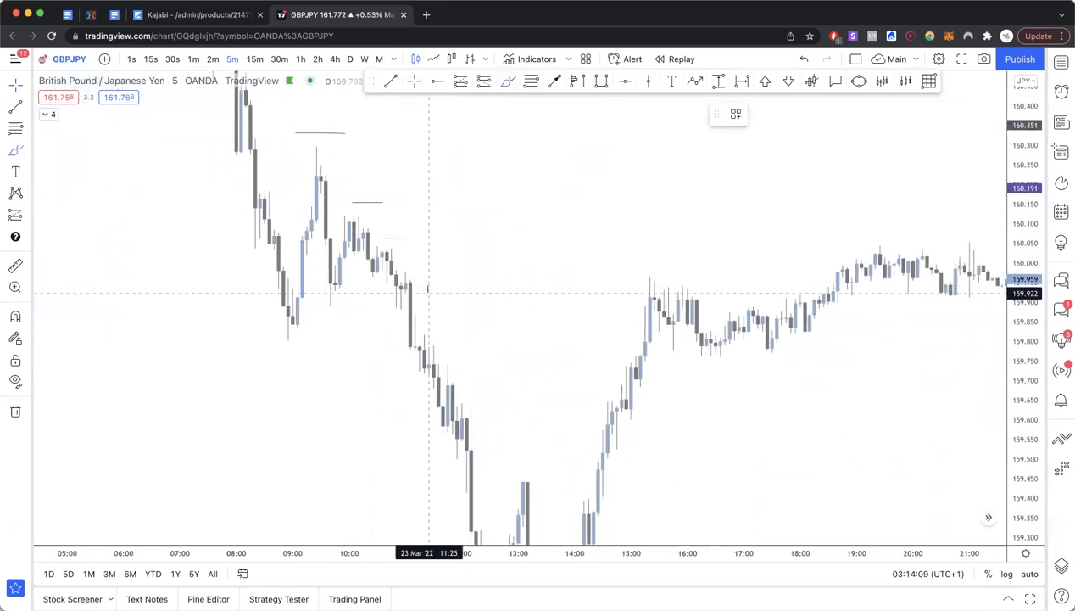
pyautogui.moveTo(452, 348); pyautogui.dragTo(466, 347)
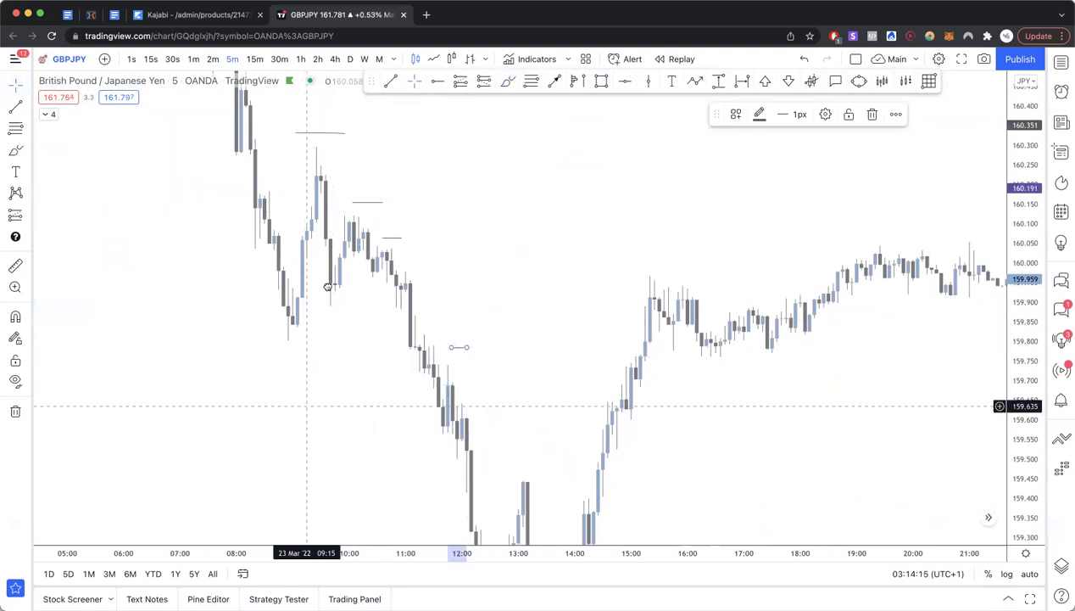
# Brush a longer horizontal stroke just above the rebound high between the two session lows, from about 13:00 to 14:30, then leave the brush.
pyautogui.moveTo(305, 409); pyautogui.dragTo(333, 257)
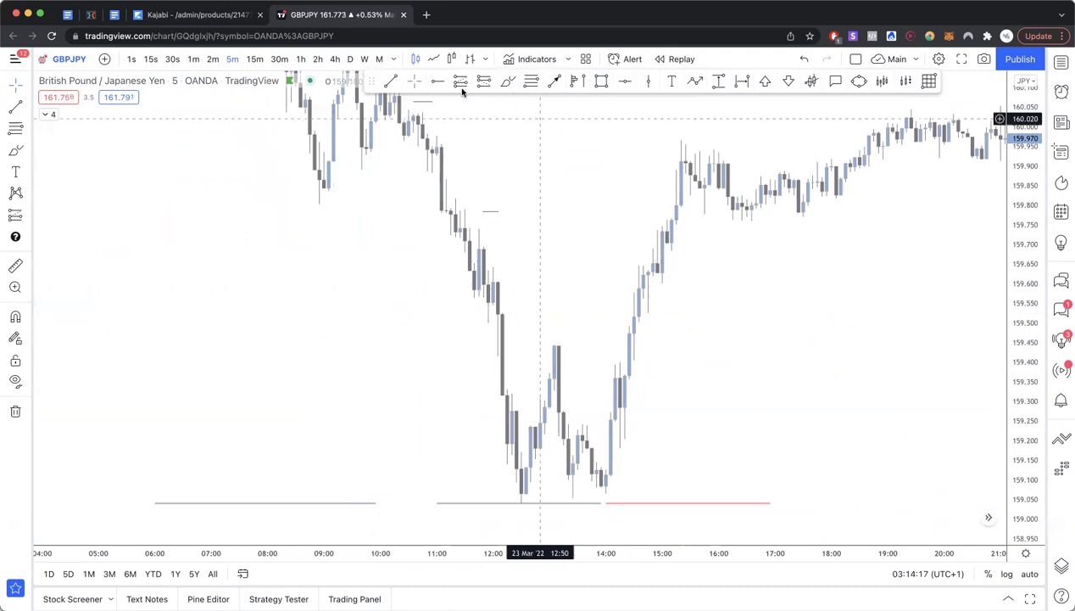
pyautogui.click(507, 81)
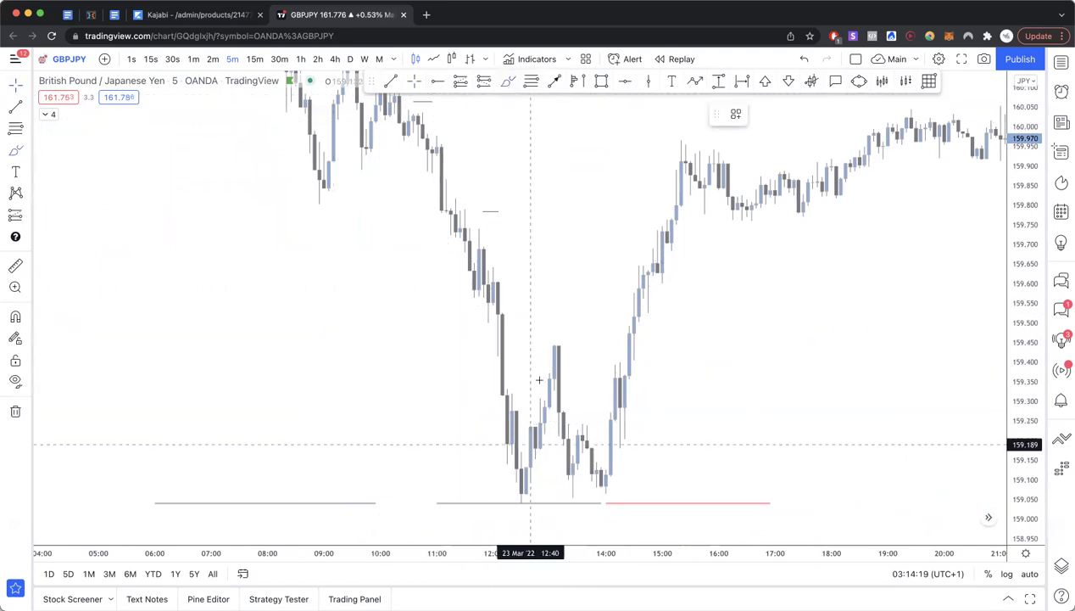
pyautogui.moveTo(549, 333); pyautogui.dragTo(633, 332)
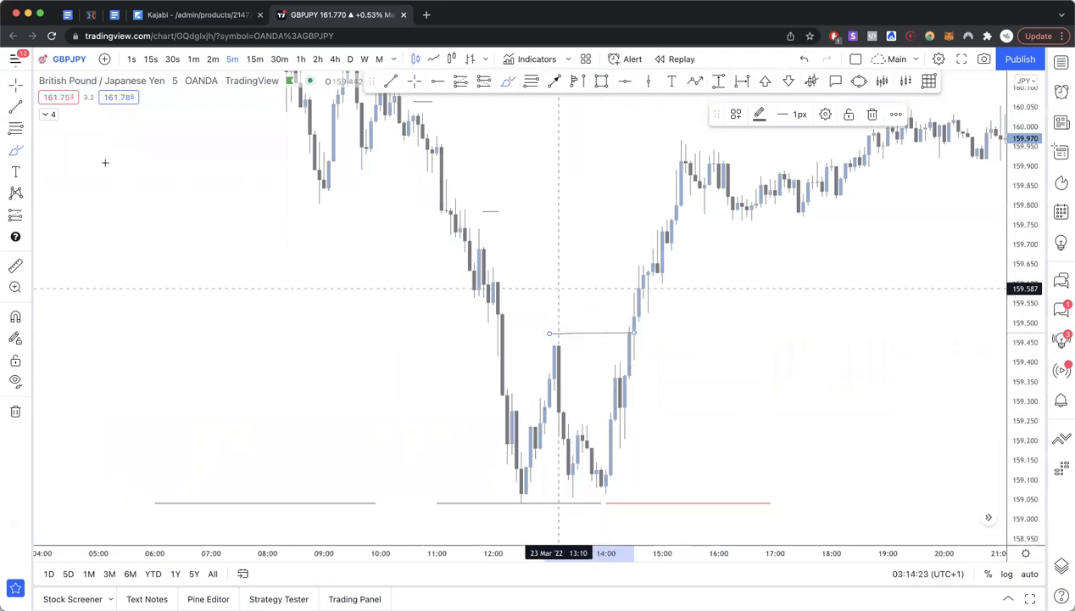
pyautogui.press('Escape')
# Review the stop strokes marked along the 23 March sell-off and the price action leading into it from 22 March.
pyautogui.moveTo(220, 292); pyautogui.dragTo(250, 439)
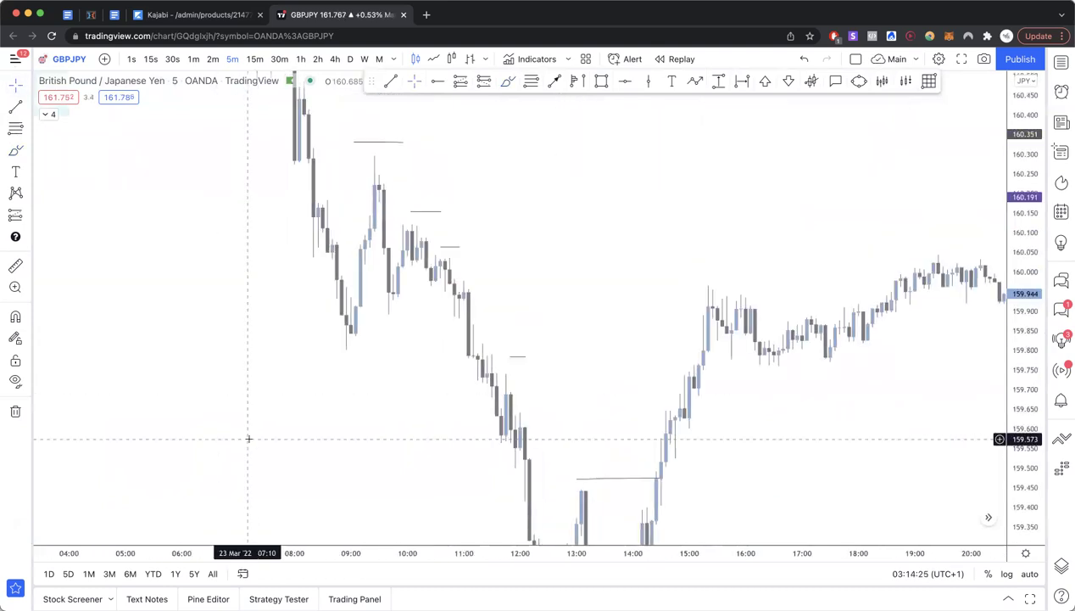
pyautogui.moveTo(610, 240); pyautogui.dragTo(681, 396)
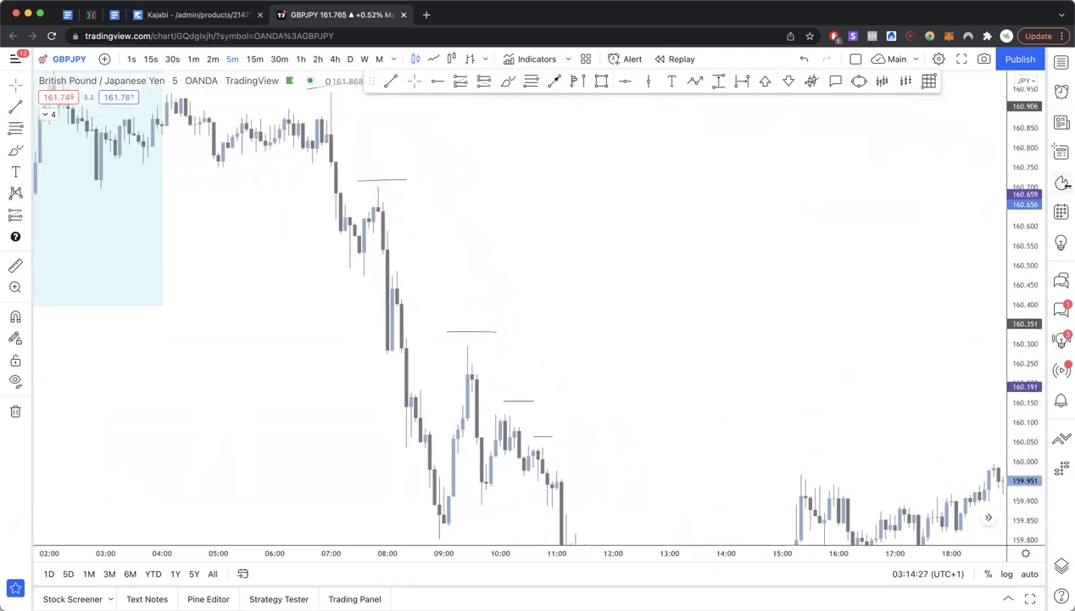
pyautogui.moveTo(1013, 176); pyautogui.dragTo(1014, 350)
pyautogui.scroll(-3, 722, 295)
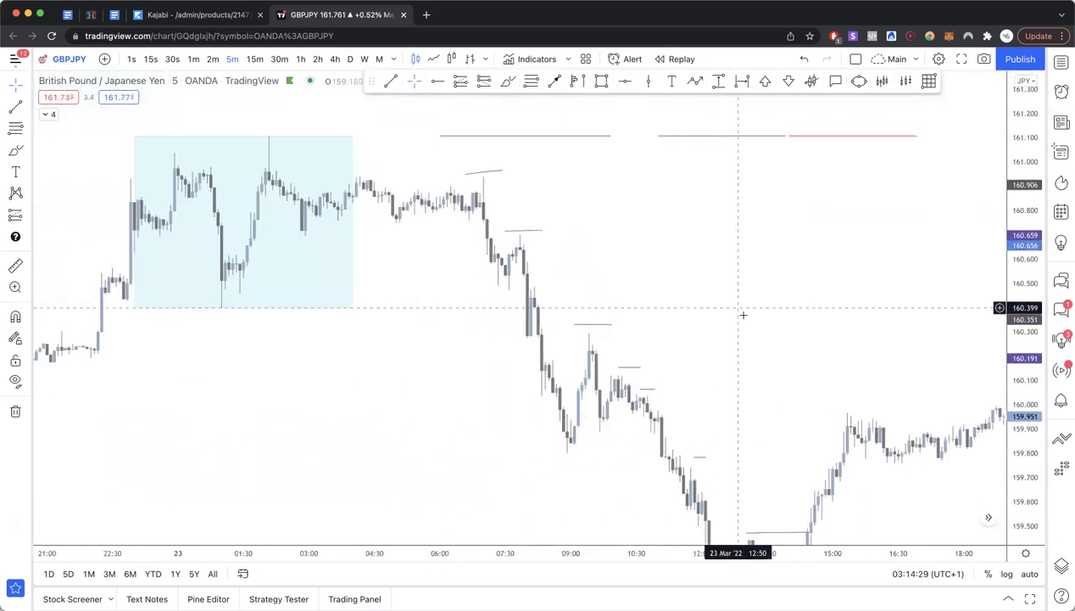
pyautogui.moveTo(722, 297); pyautogui.dragTo(648, 230)
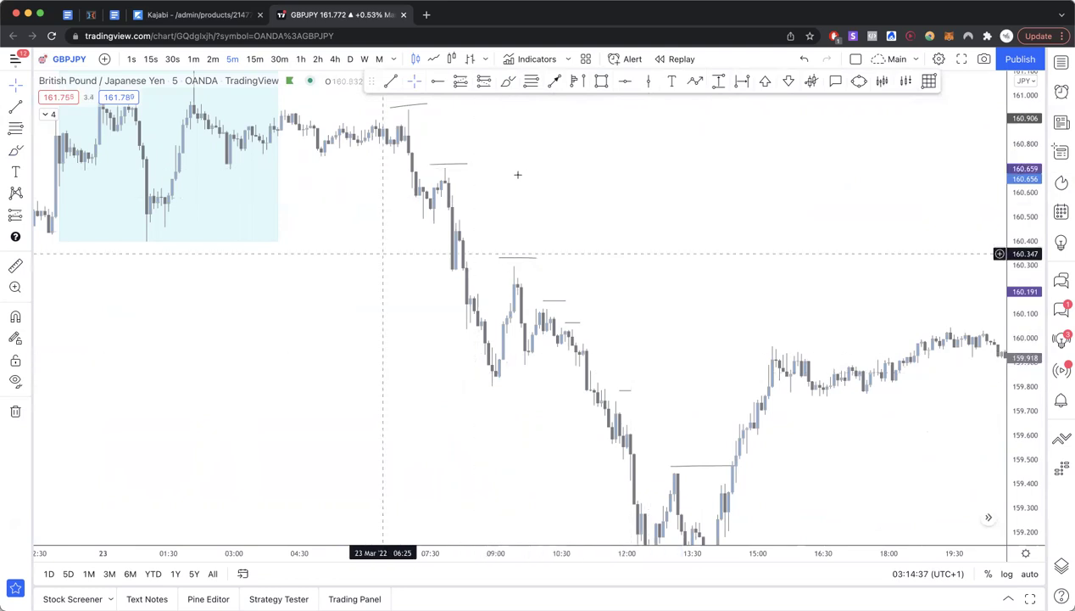
pyautogui.moveTo(382, 203); pyautogui.dragTo(454, 291)
pyautogui.scroll(-3, 455, 291)
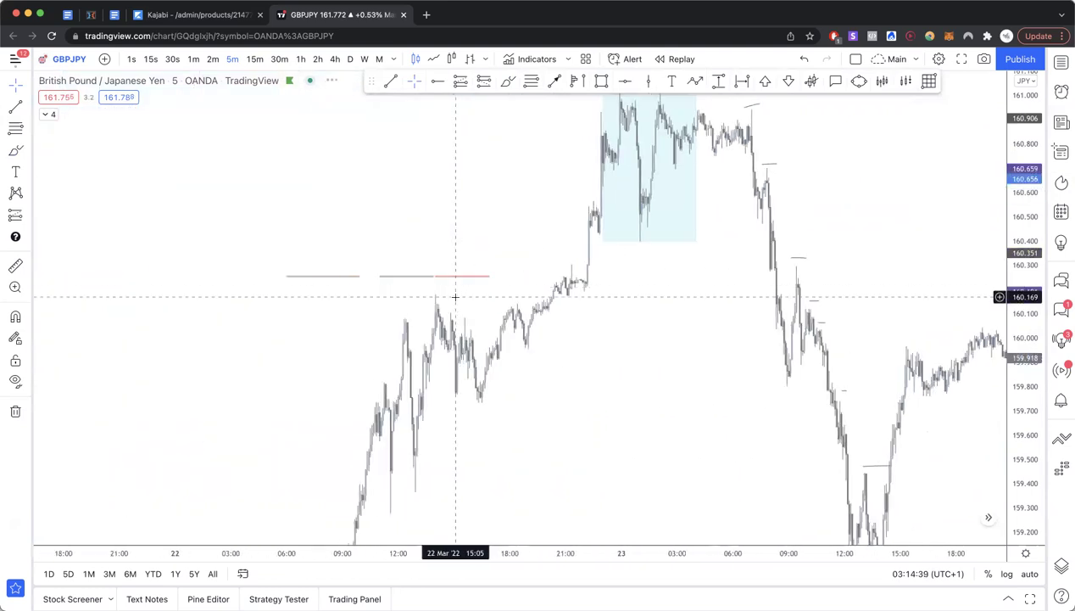
pyautogui.scroll(3, 457, 298)
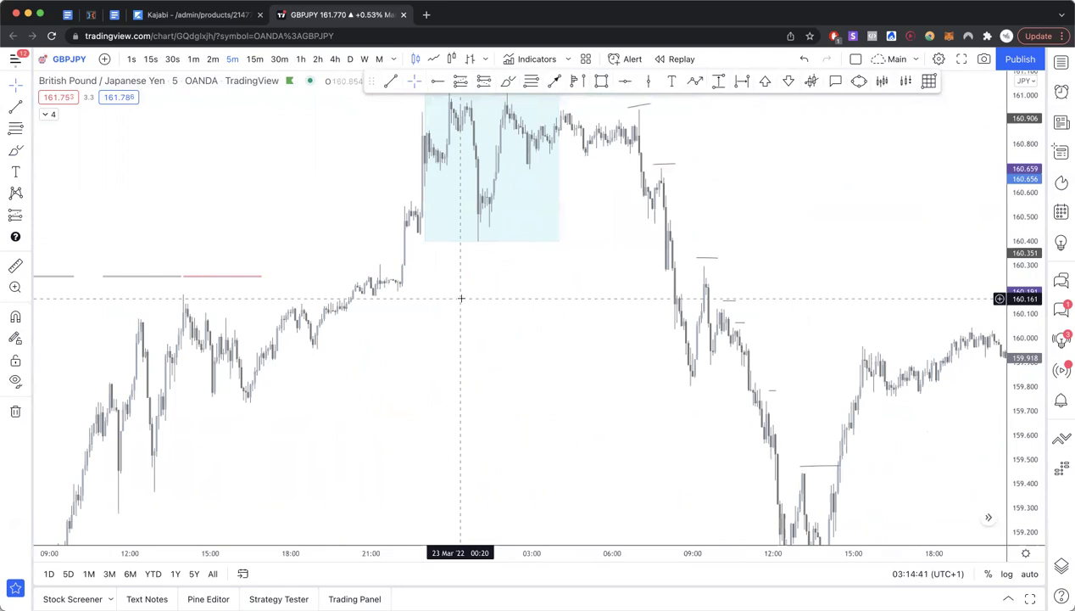